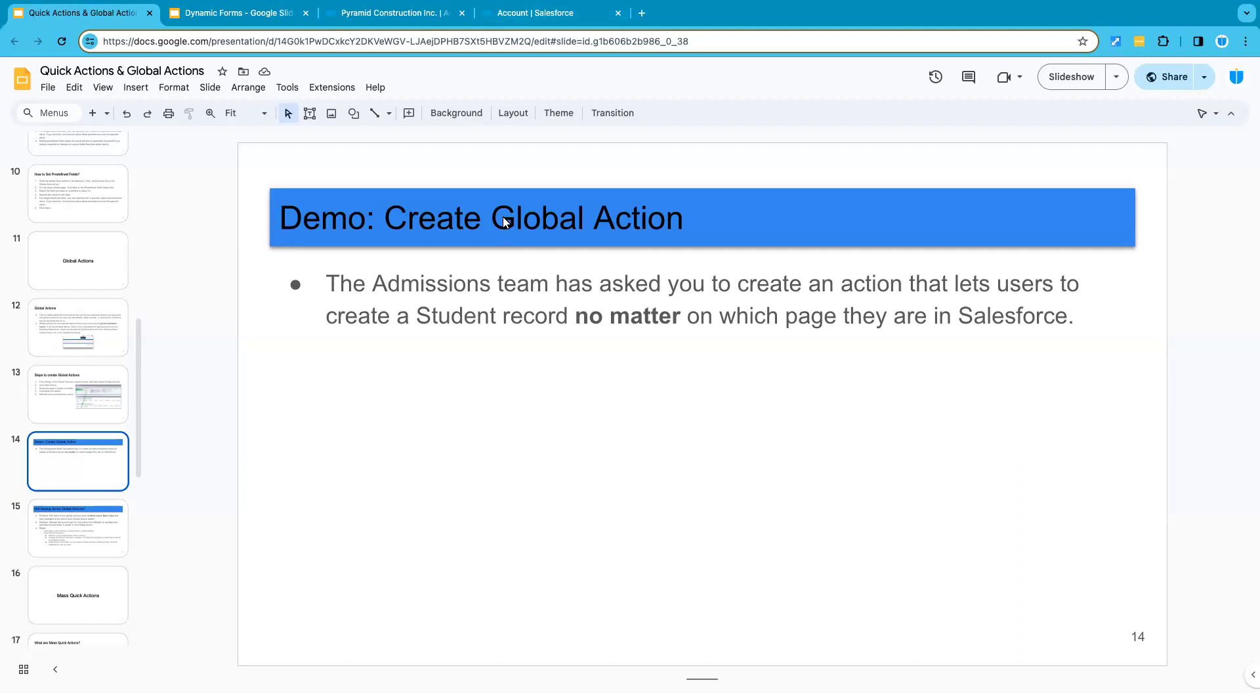
# - Switch to the Salesforce setup, search the setup home for "action" and open the Global Actions page
pyautogui.click(530, 15)
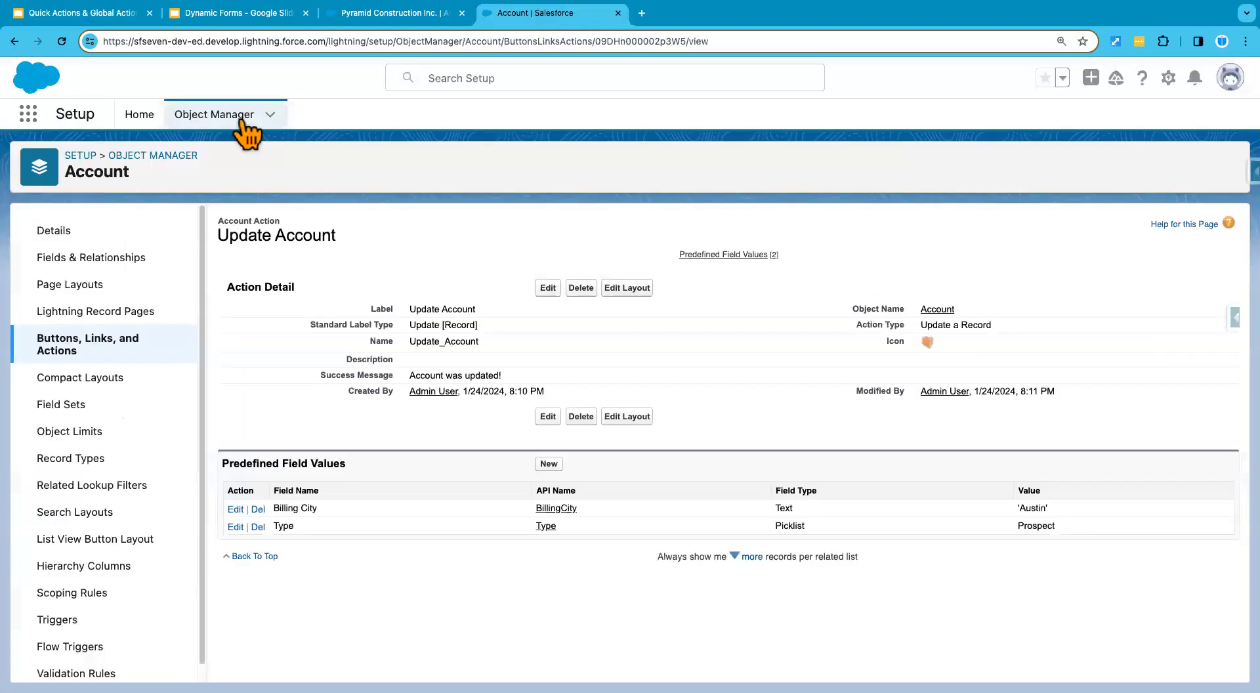
pyautogui.click(145, 116)
pyautogui.click(113, 158)
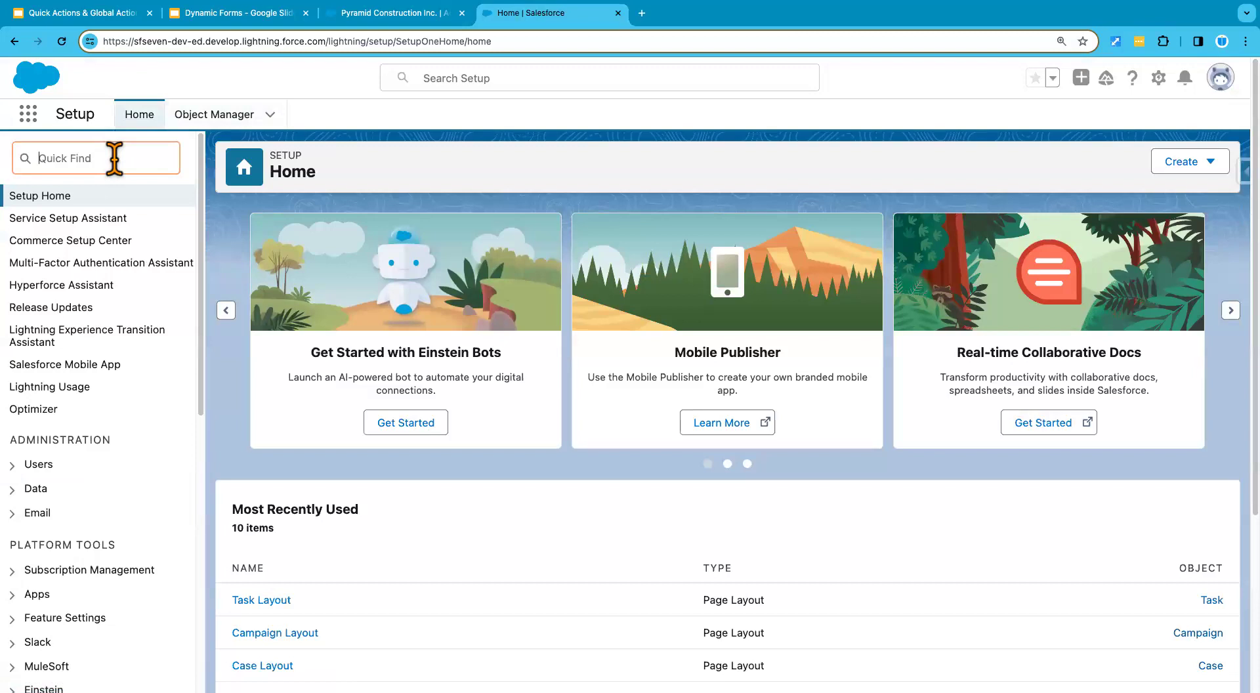
pyautogui.write('action')
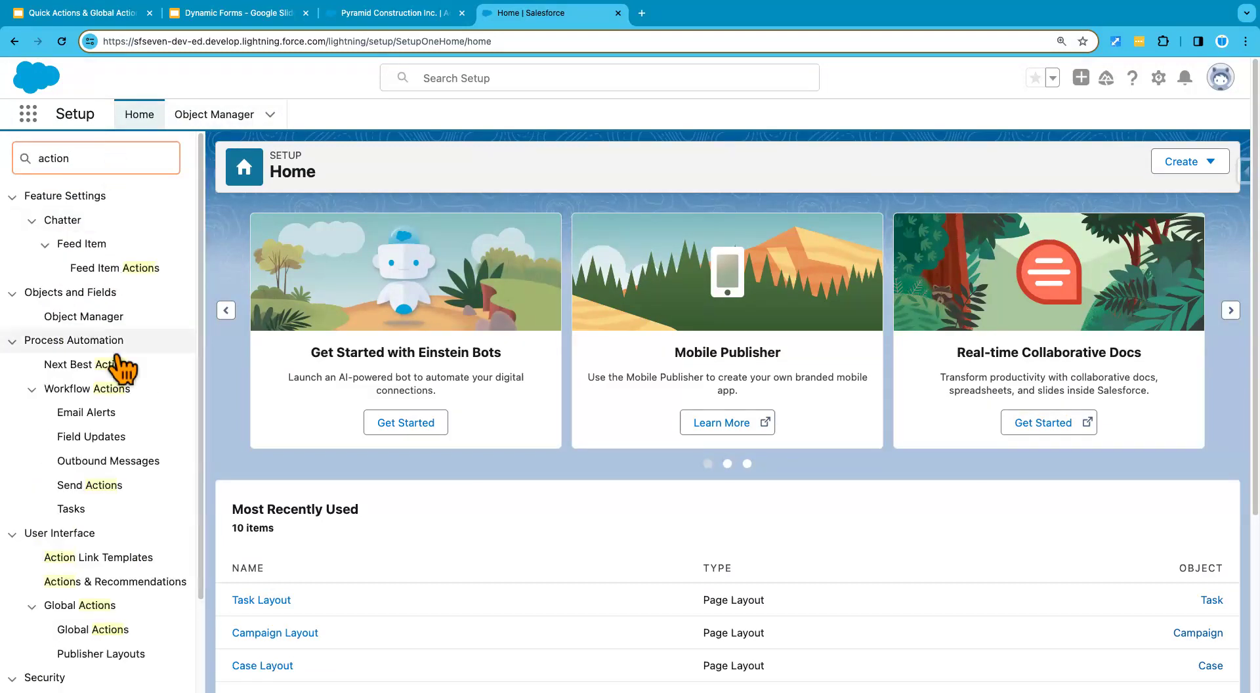
pyautogui.scroll(-3, 135, 521)
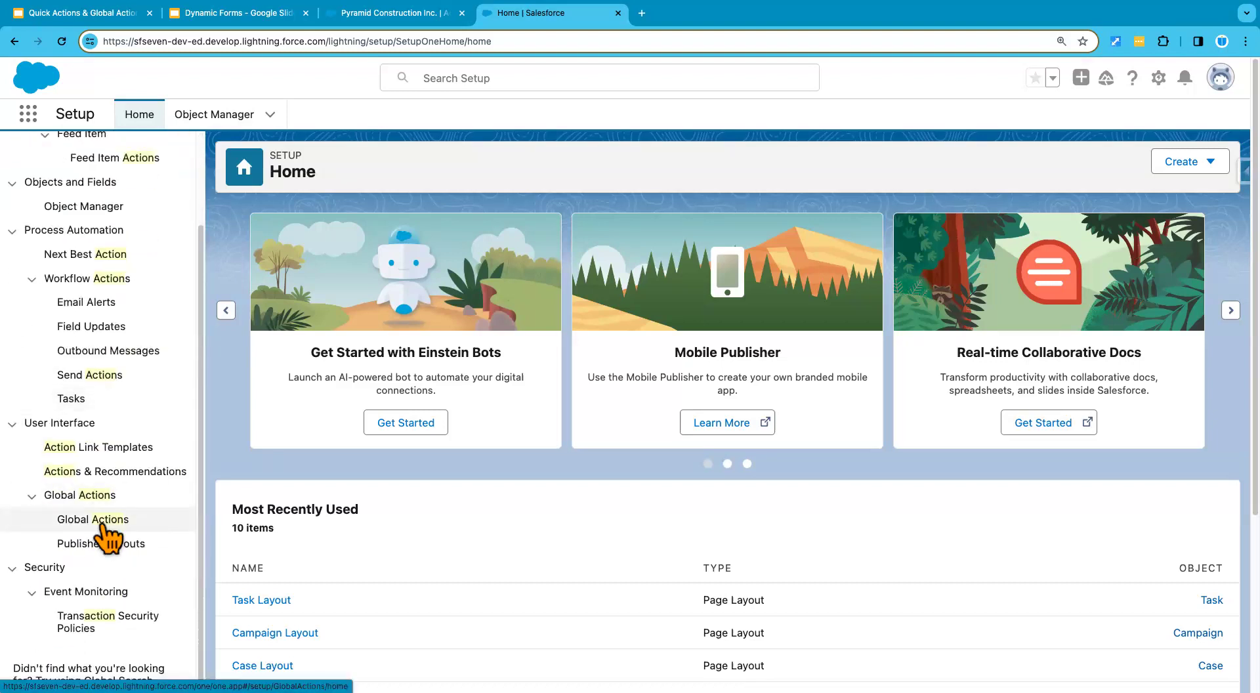
pyautogui.click(102, 521)
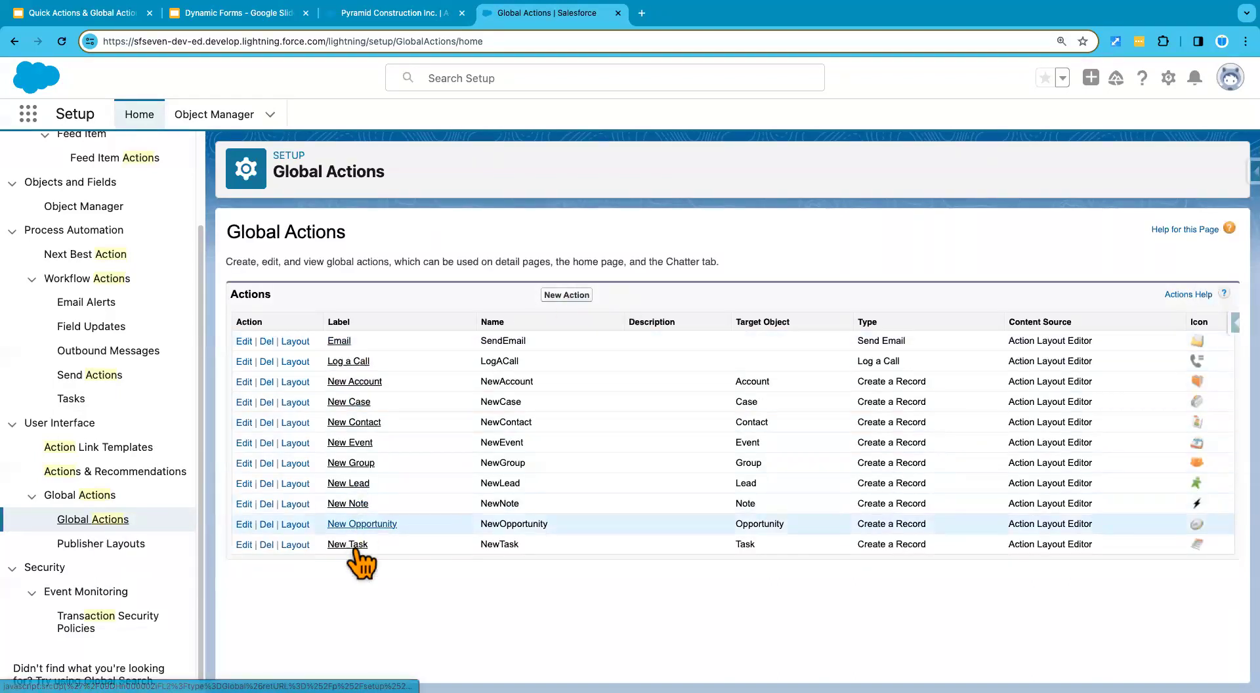
# - Start a new global action of type Create a Record with Student as the target object
pyautogui.click(572, 295)
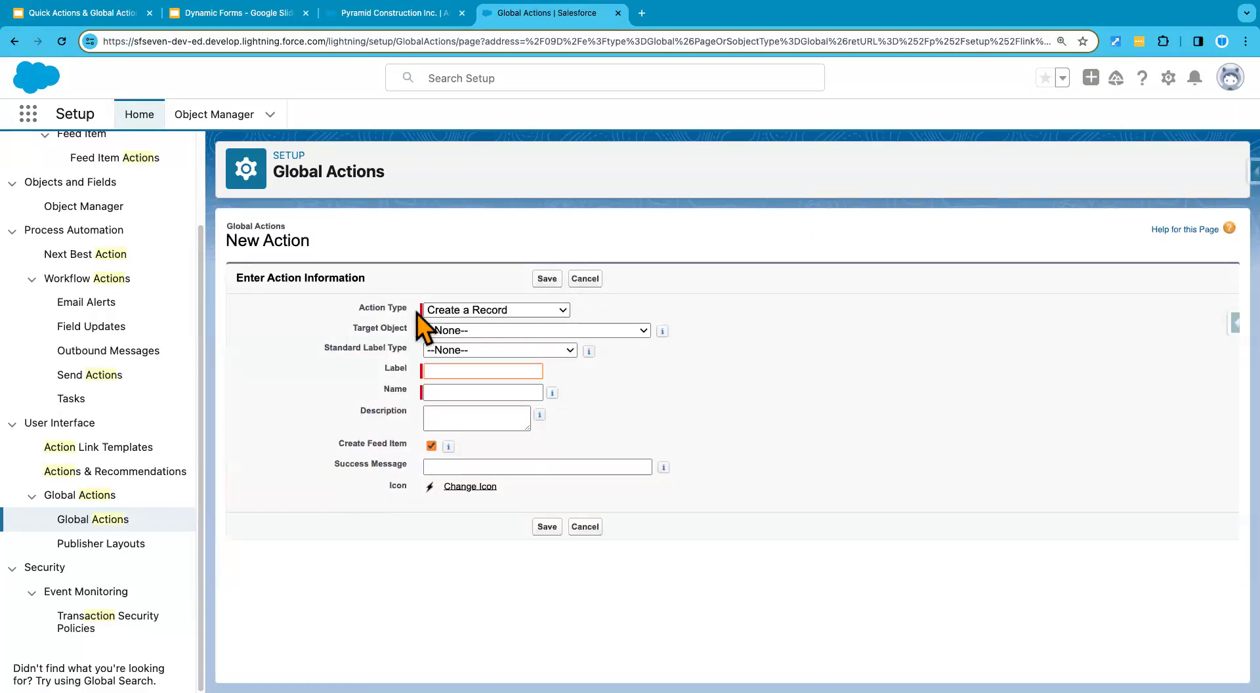
pyautogui.click(494, 332)
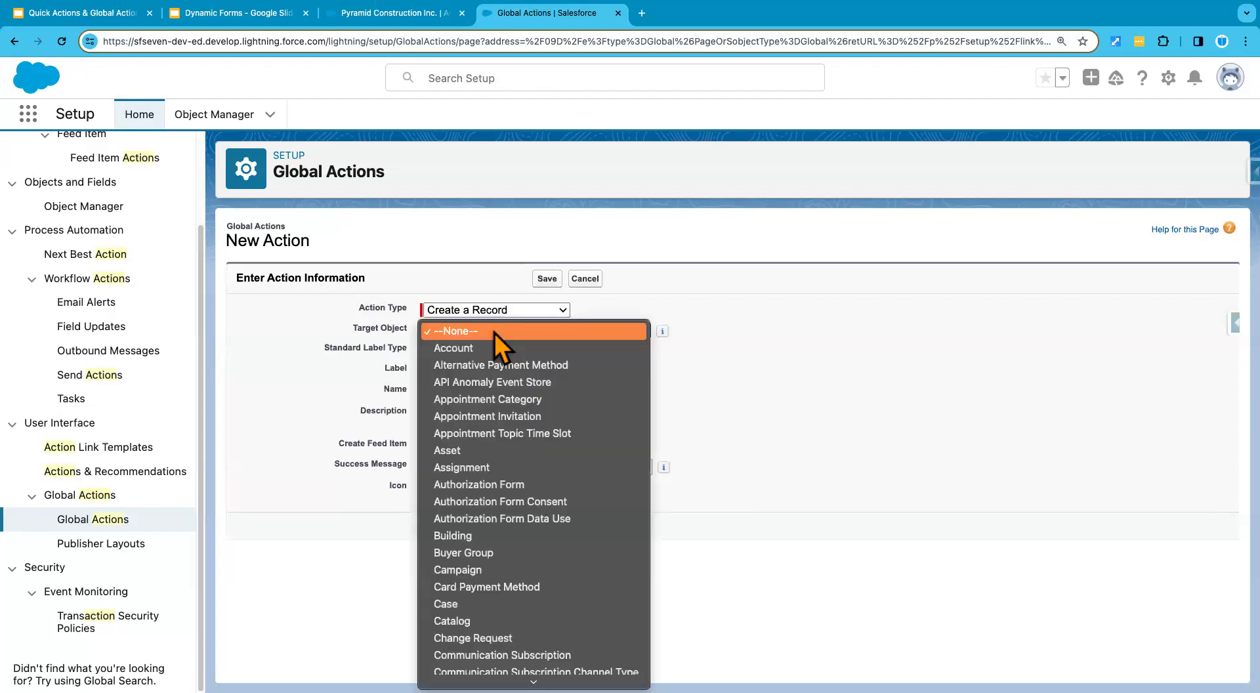
pyautogui.scroll(-15, 490, 513)
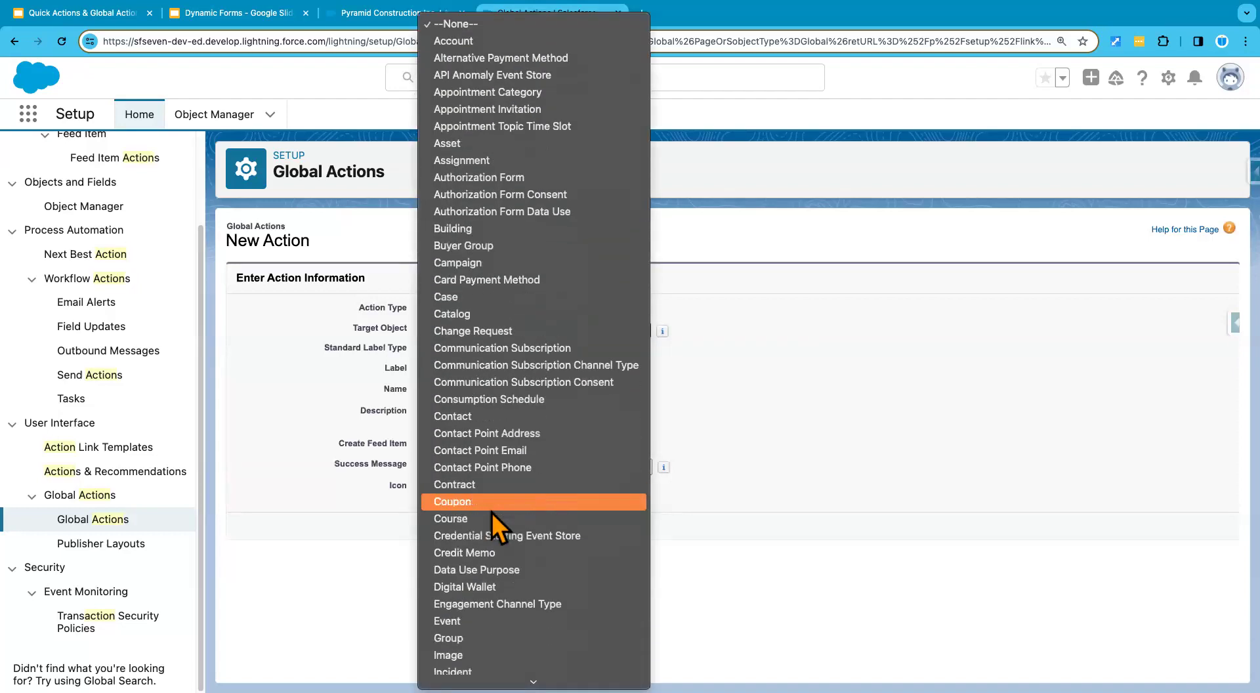
pyautogui.scroll(-8, 493, 515)
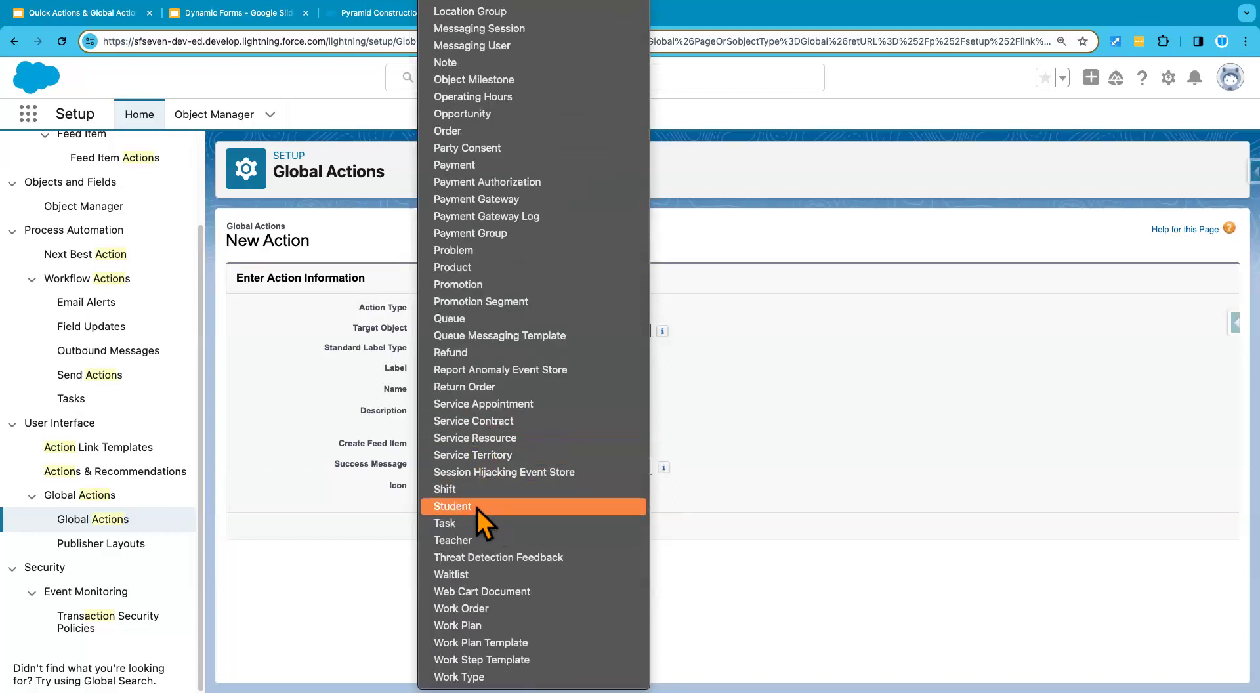
pyautogui.click(475, 511)
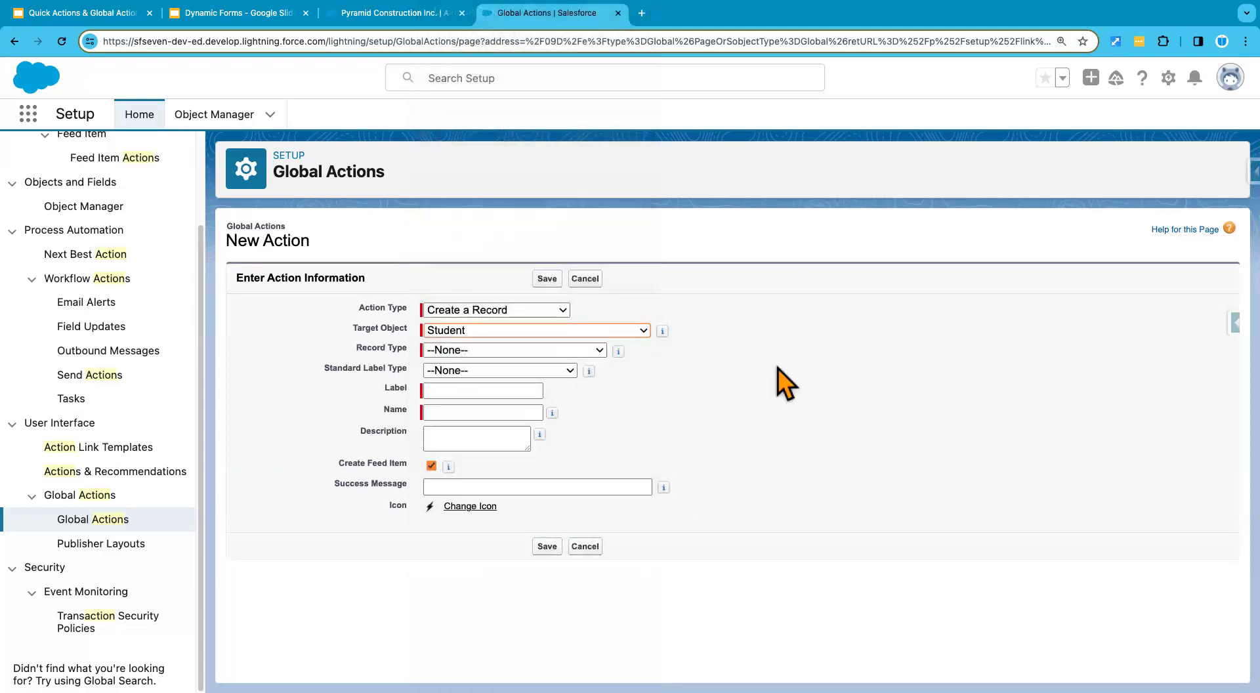
# - Set the action's record type to Domestic Student Record Type and its standard label type to New [Record]
pyautogui.click(483, 351)
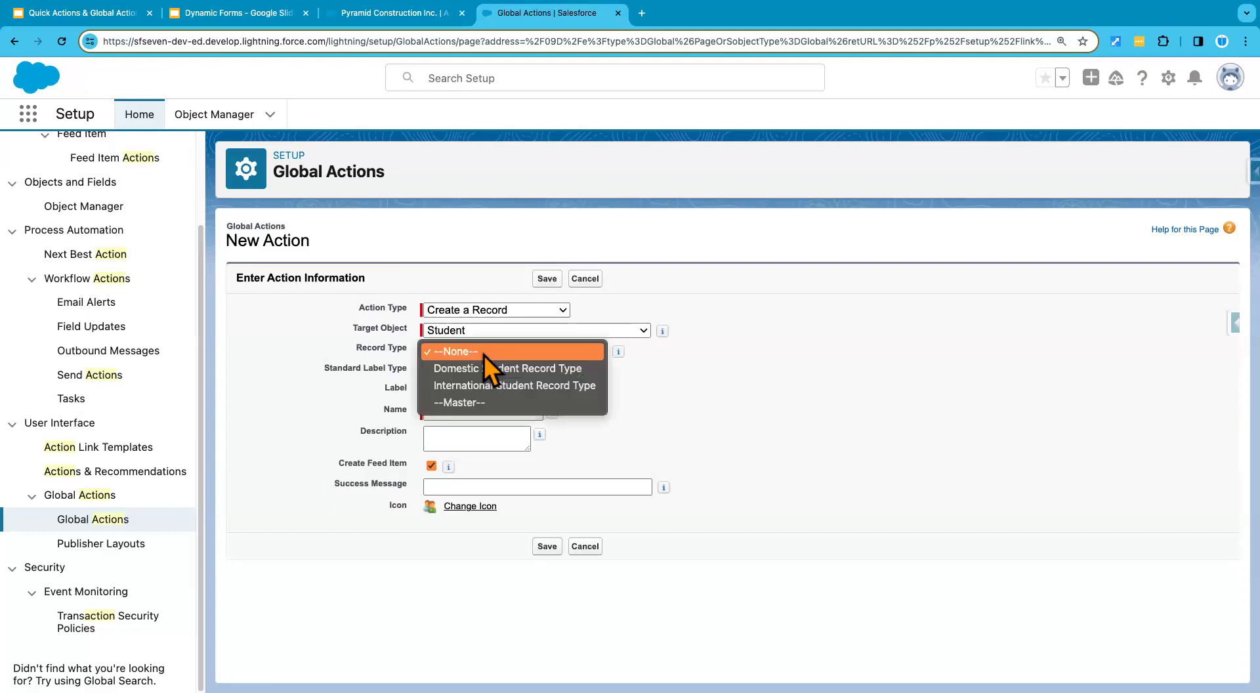
pyautogui.click(498, 369)
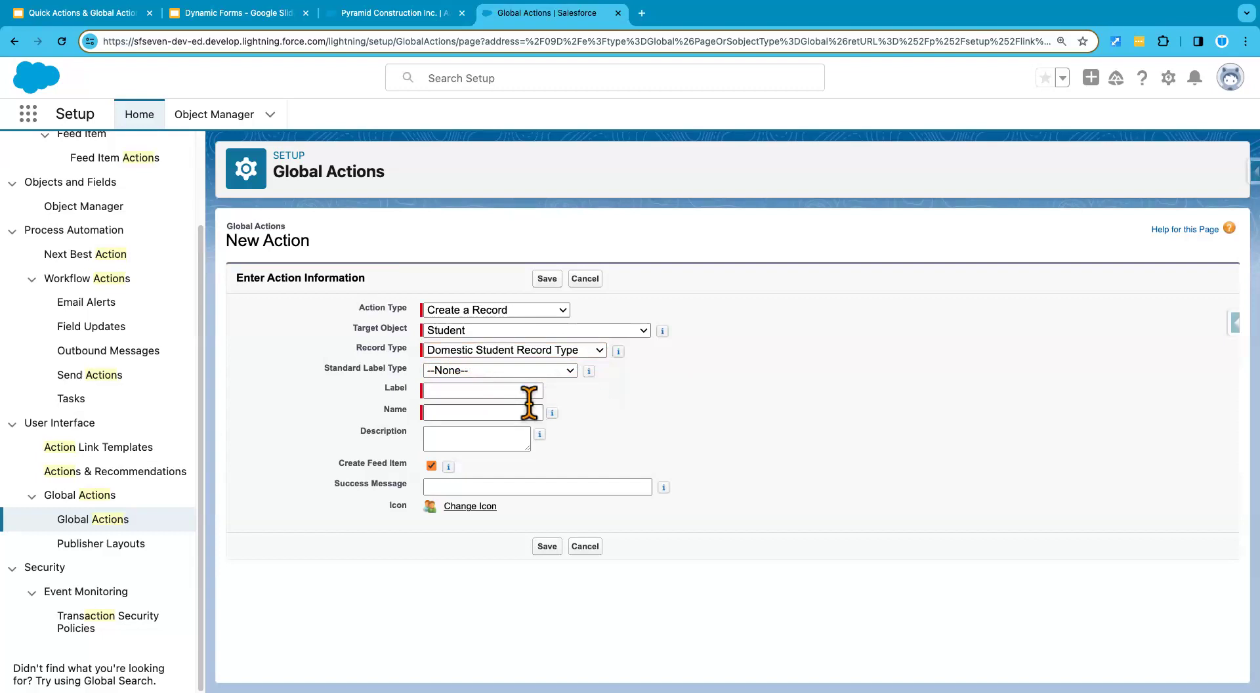
pyautogui.click(491, 371)
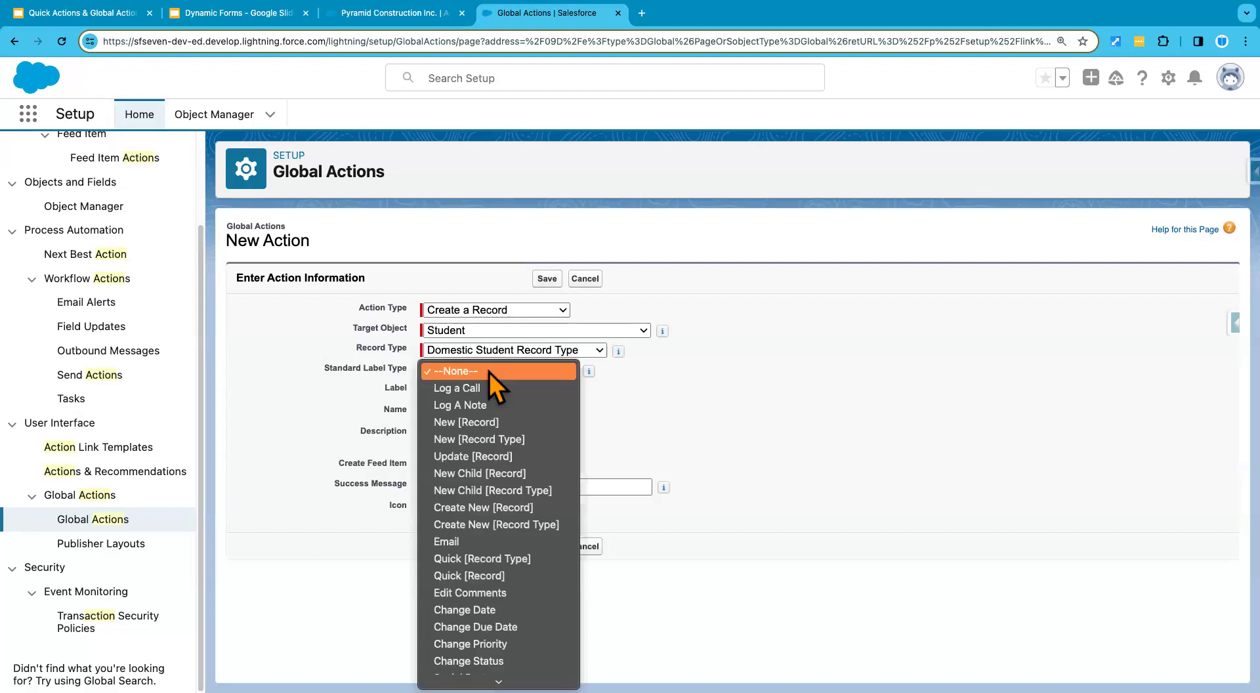
pyautogui.click(518, 423)
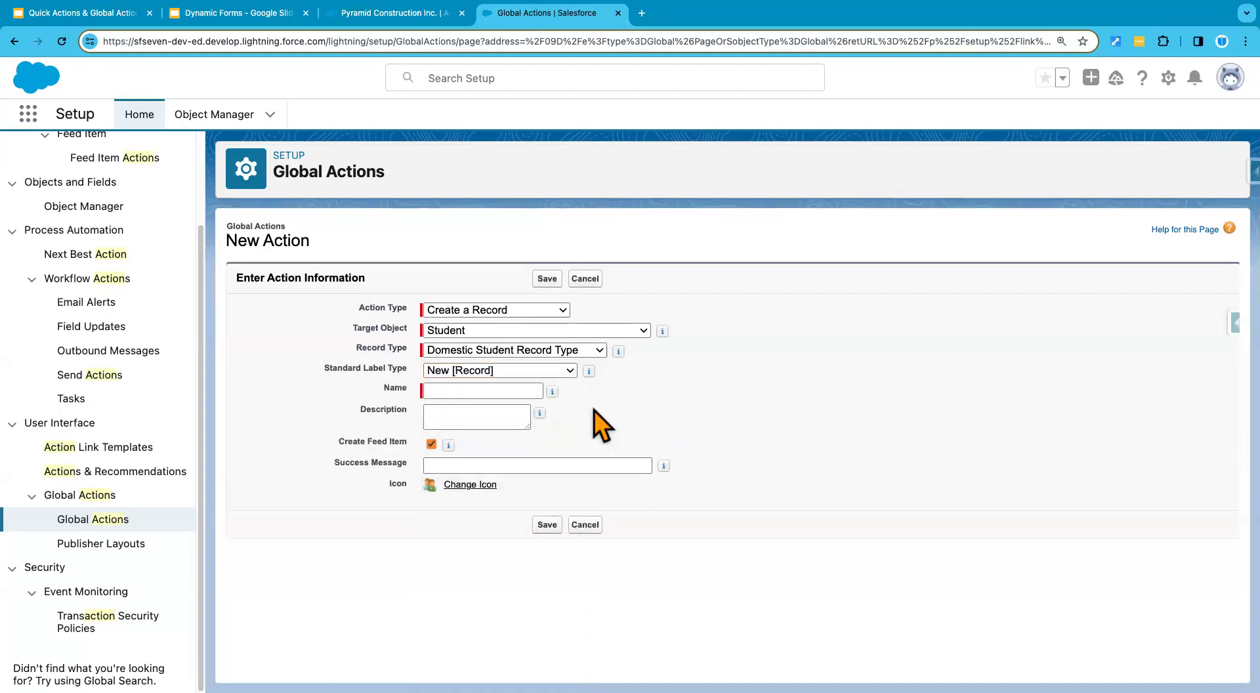
# - Name the new global action Create_Student
pyautogui.click(484, 391)
pyautogui.write('Create')
pyautogui.write('_Bew')
pyautogui.press('BackSpace')
pyautogui.press('BackSpace')
pyautogui.press('BackSpace')
pyautogui.press('BackSpace')
pyautogui.write('New_')
pyautogui.press('BackSpace')
pyautogui.press('BackSpace')
pyautogui.press('BackSpace')
pyautogui.press('BackSpace')
pyautogui.write('Student')
pyautogui.click(631, 411)
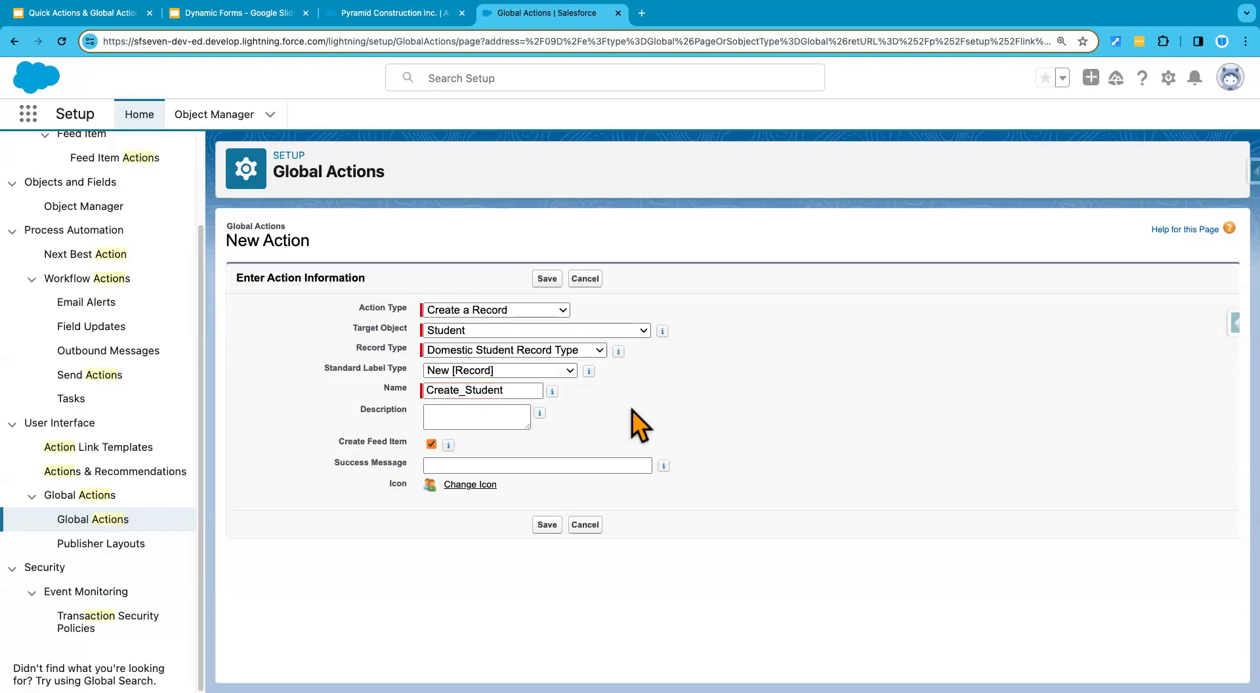
# - Enter the success message "Student record was created!" and save the global action
pyautogui.click(484, 463)
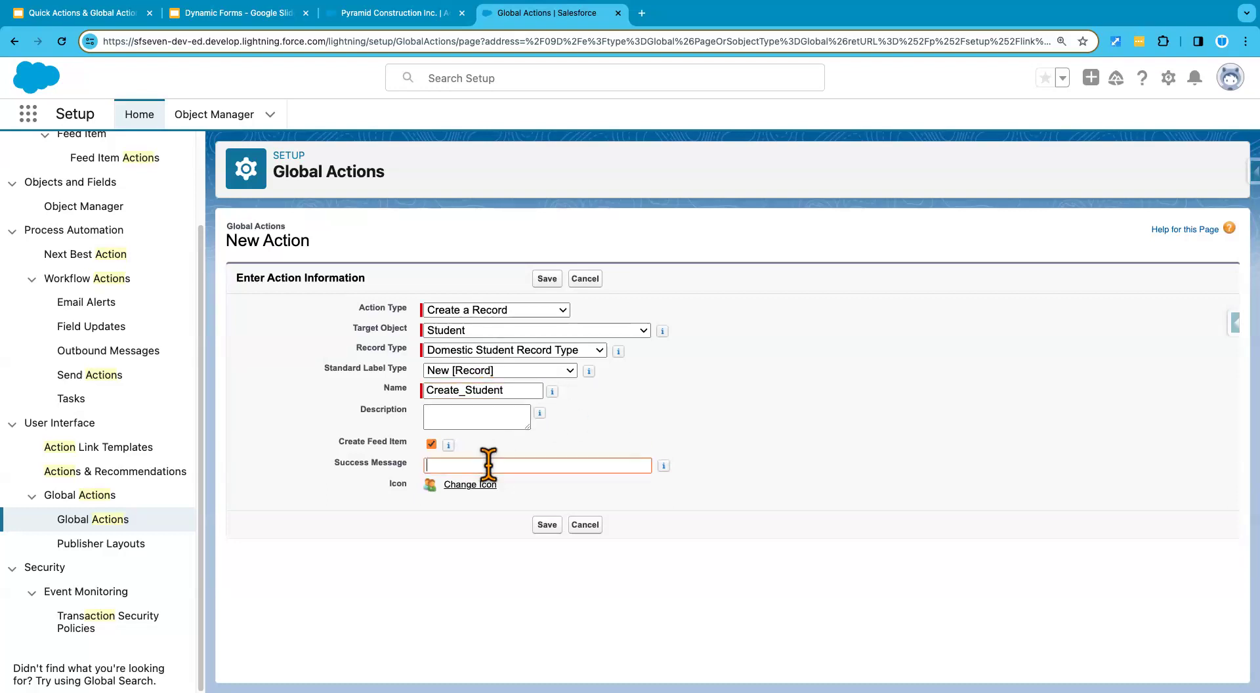
pyautogui.write('Student record was gre')
pyautogui.press('BackSpace')
pyautogui.press('BackSpace')
pyautogui.press('BackSpace')
pyautogui.write('created!')
pyautogui.click(548, 527)
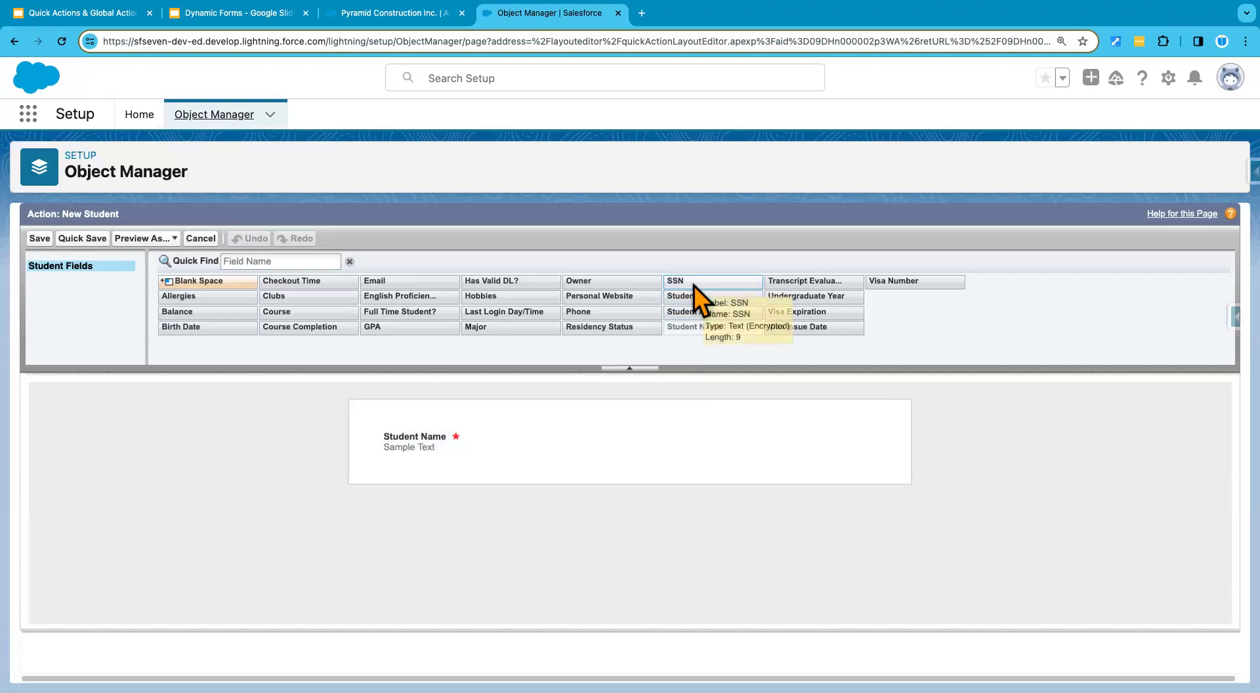
# - Add the SSN field beside Student Name in the action layout and save the layout
pyautogui.moveTo(694, 285); pyautogui.dragTo(656, 435)
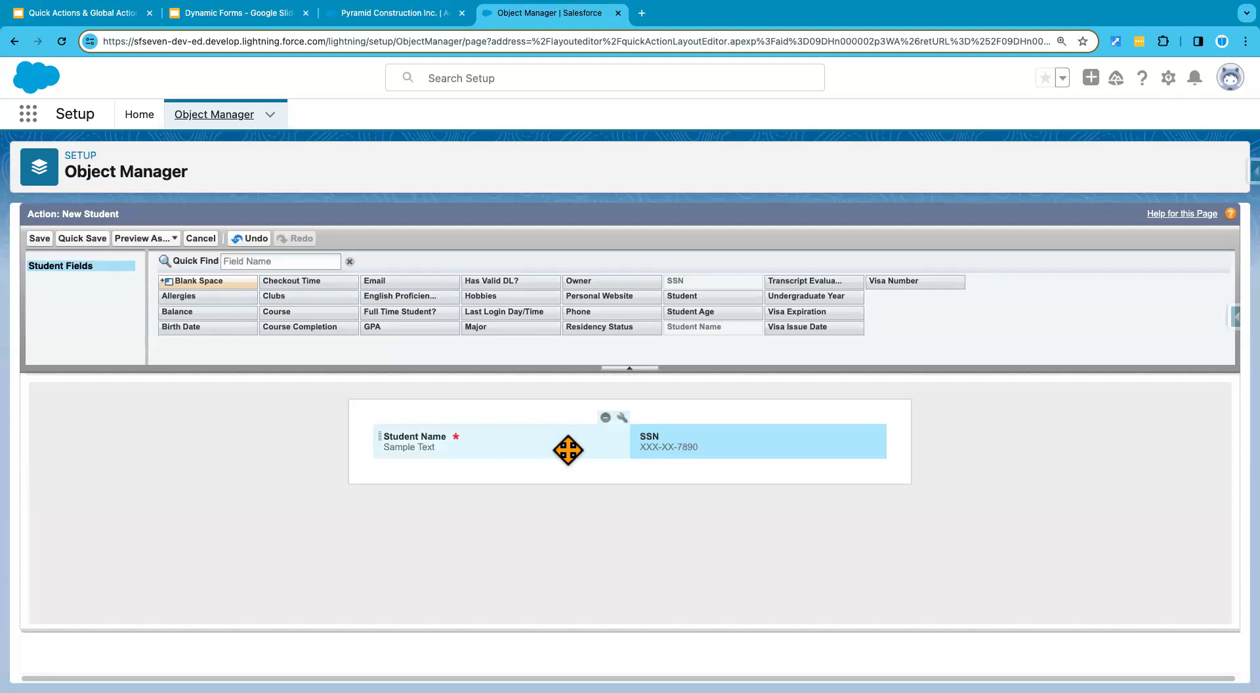
pyautogui.click(86, 240)
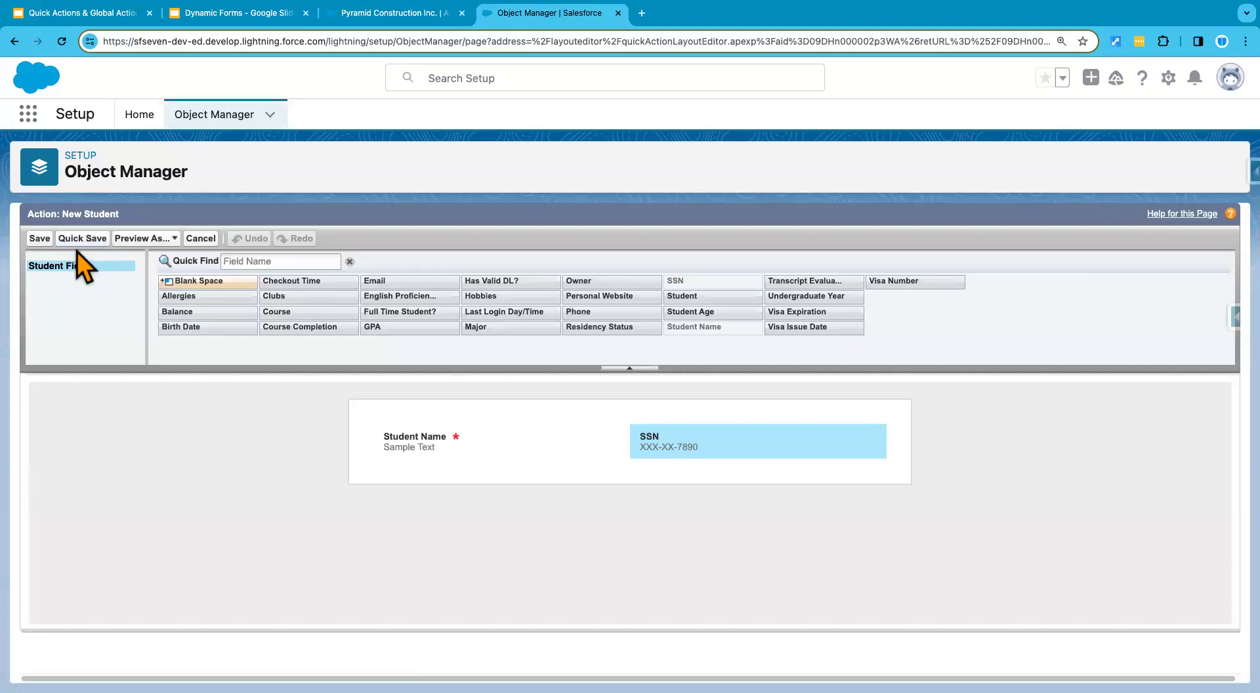
pyautogui.click(39, 238)
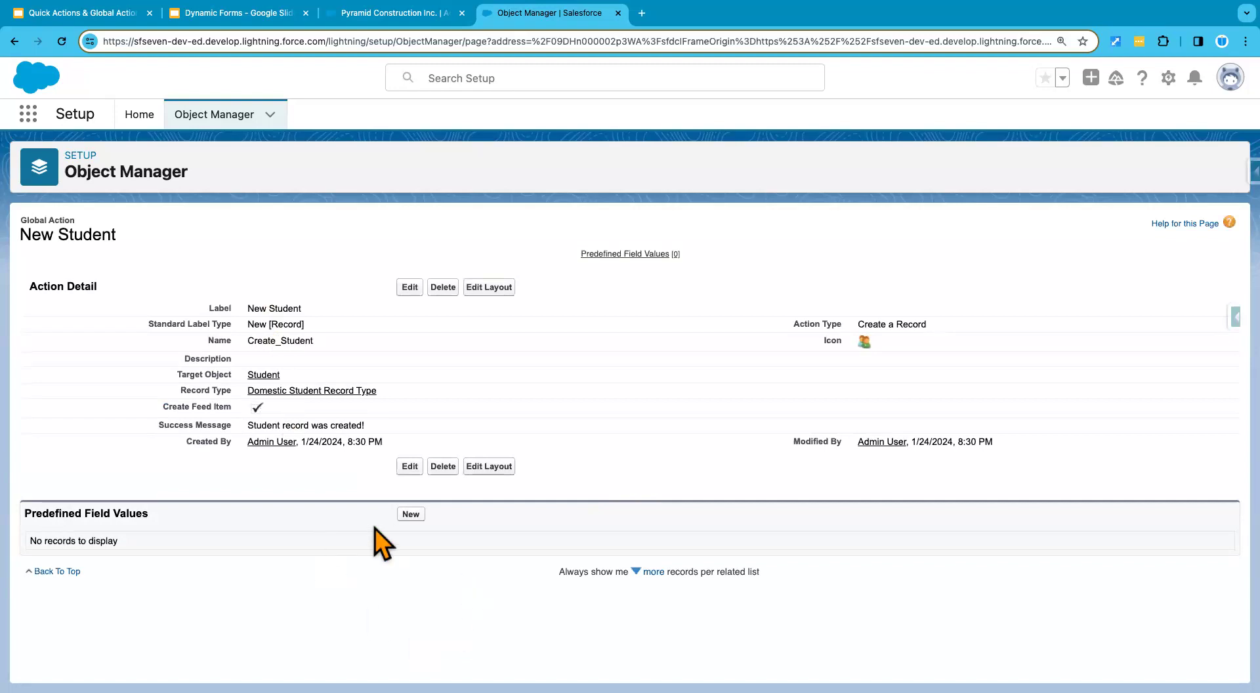
# - Start a new predefined field value for Has Valid DL? with the formula value false
pyautogui.click(411, 515)
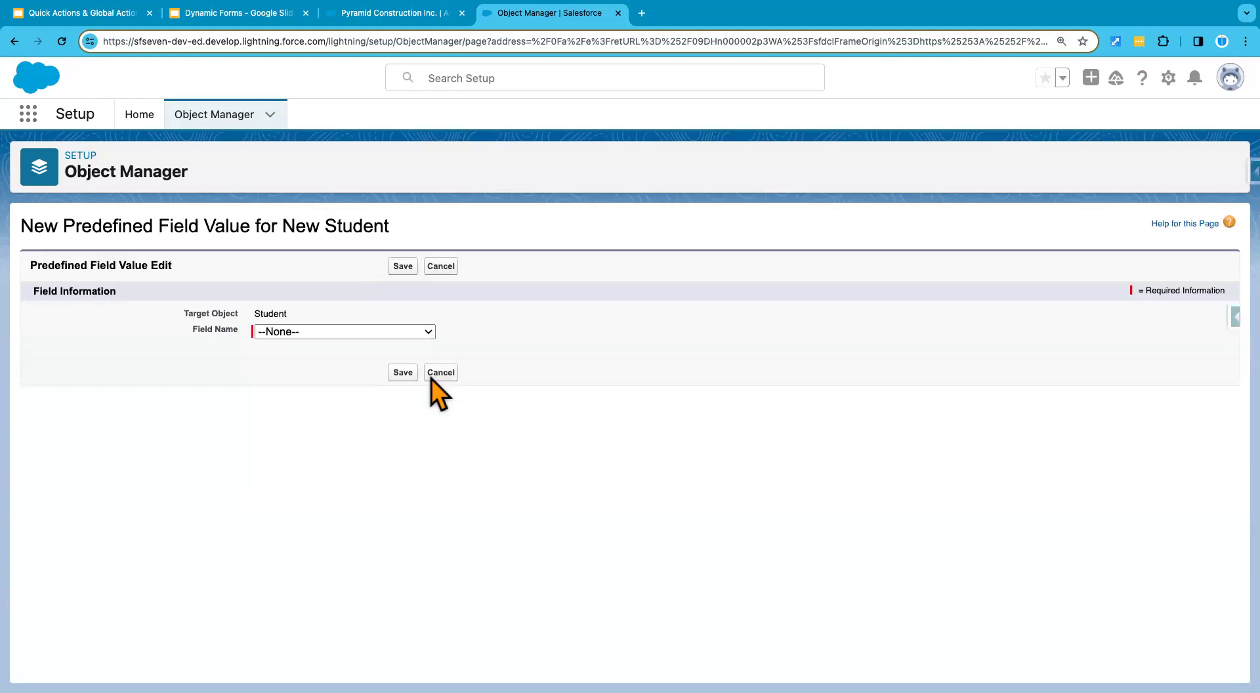
pyautogui.click(328, 333)
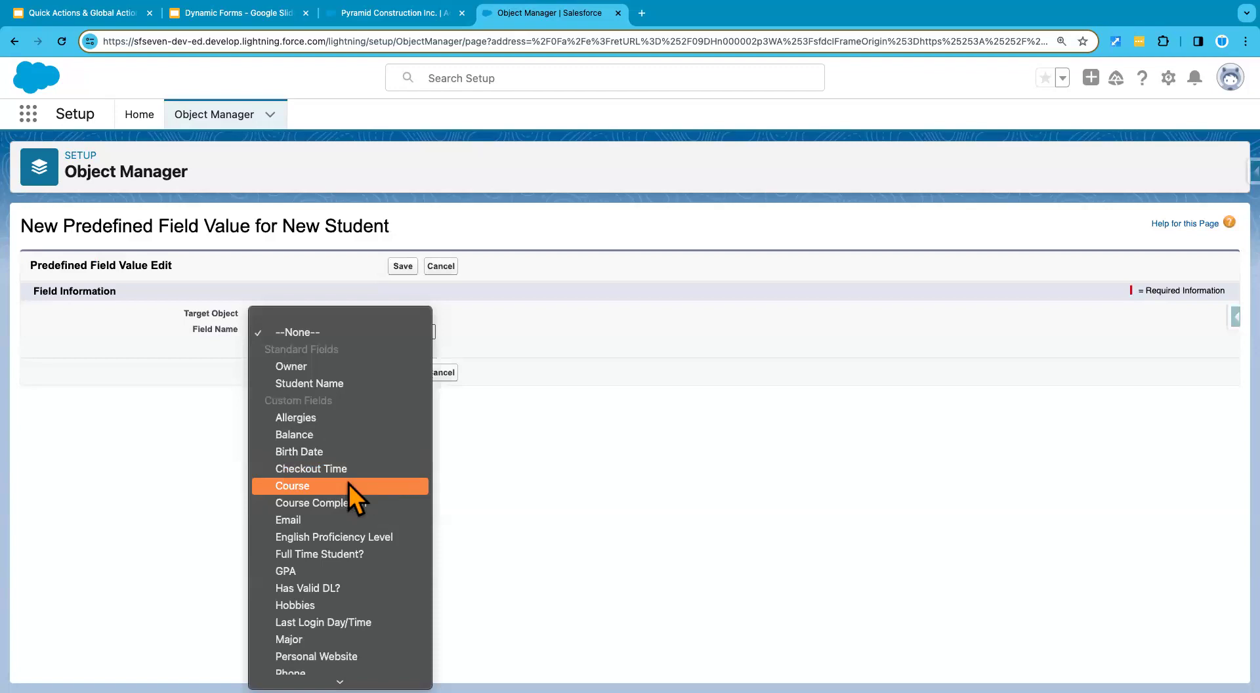
pyautogui.scroll(-1, 349, 553)
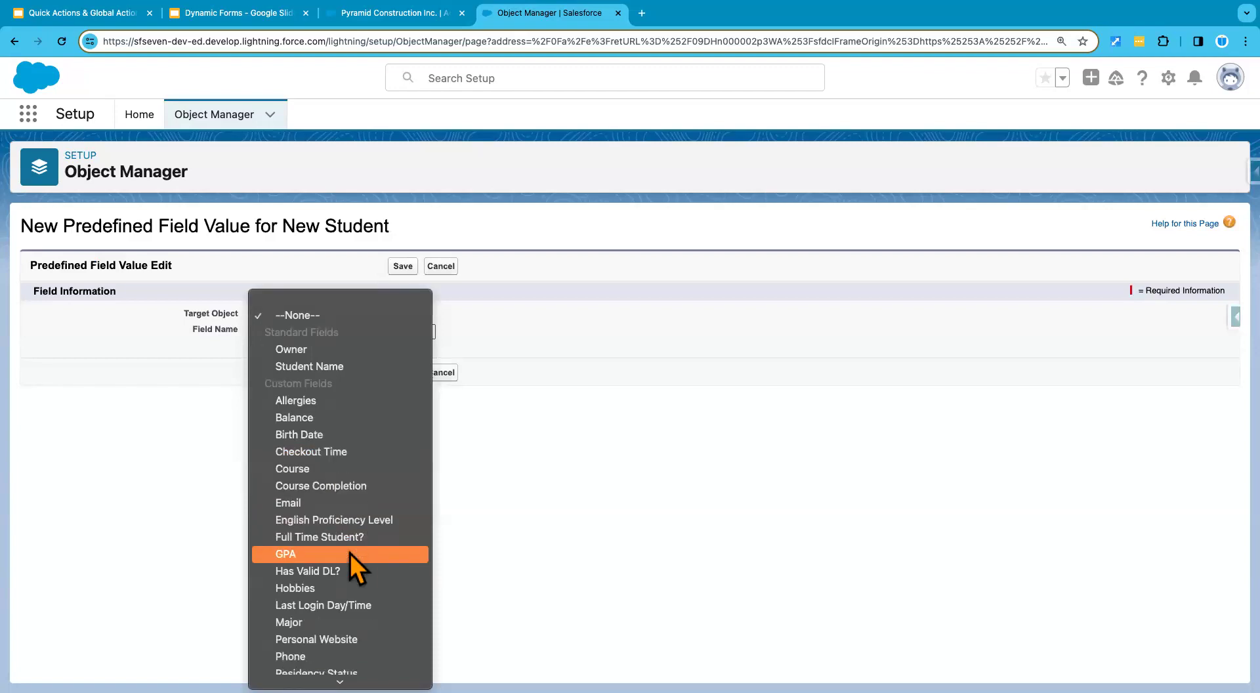
pyautogui.click(341, 574)
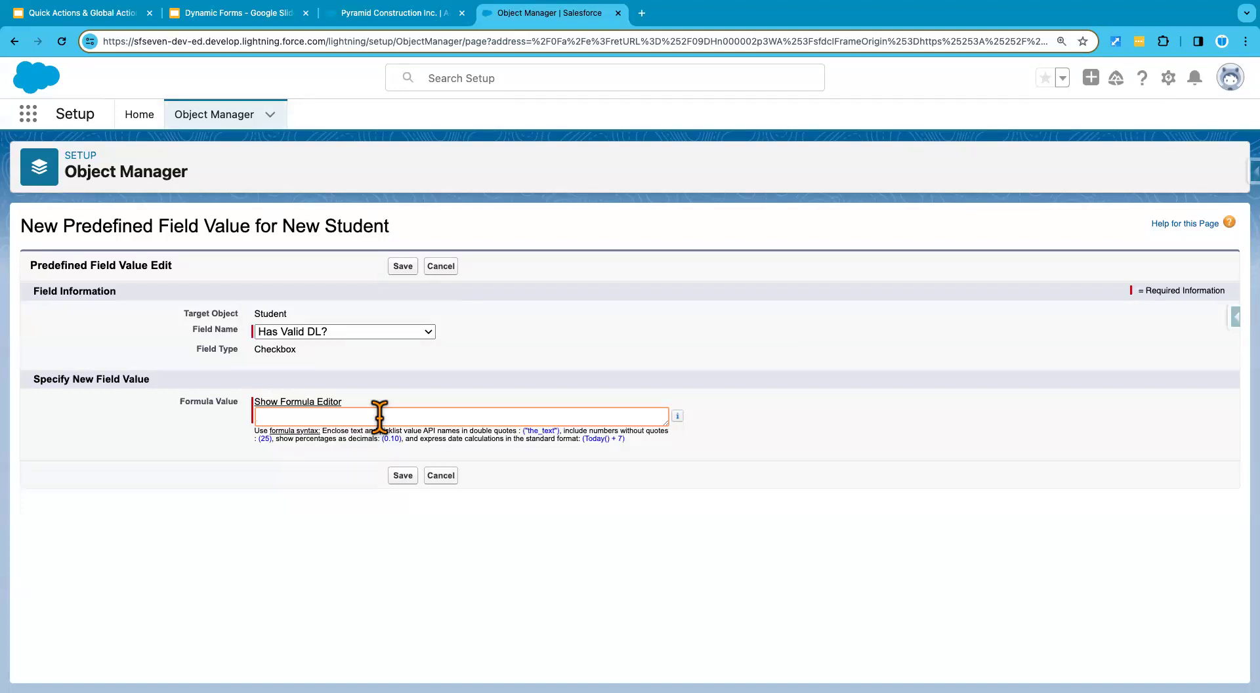
pyautogui.write('false')
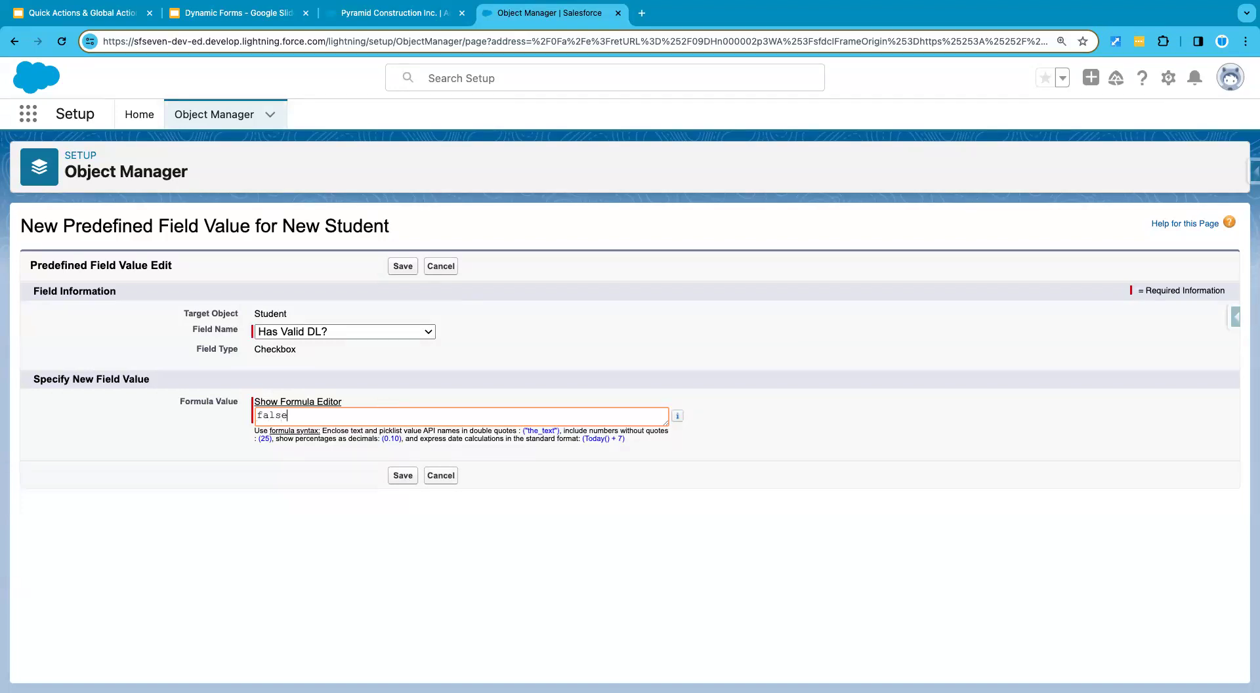
# - Show the formula editor for the predefined value and check the syntax of the false formula
pyautogui.click(291, 432)
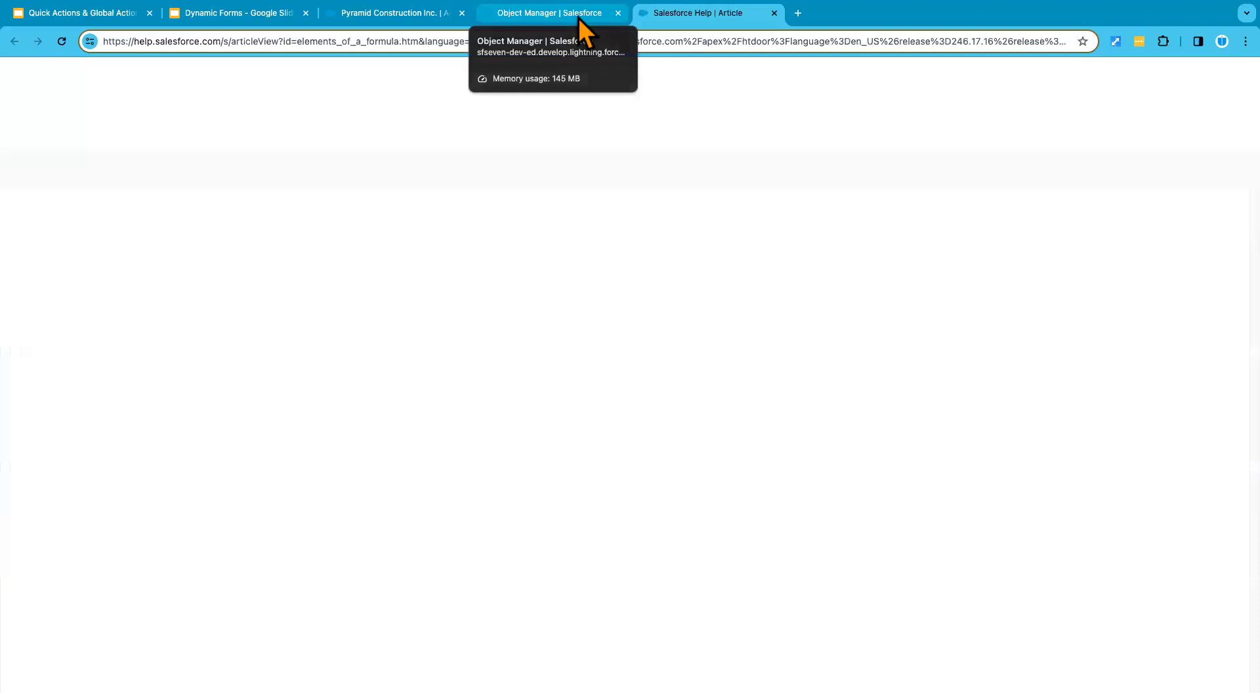
pyautogui.click(577, 18)
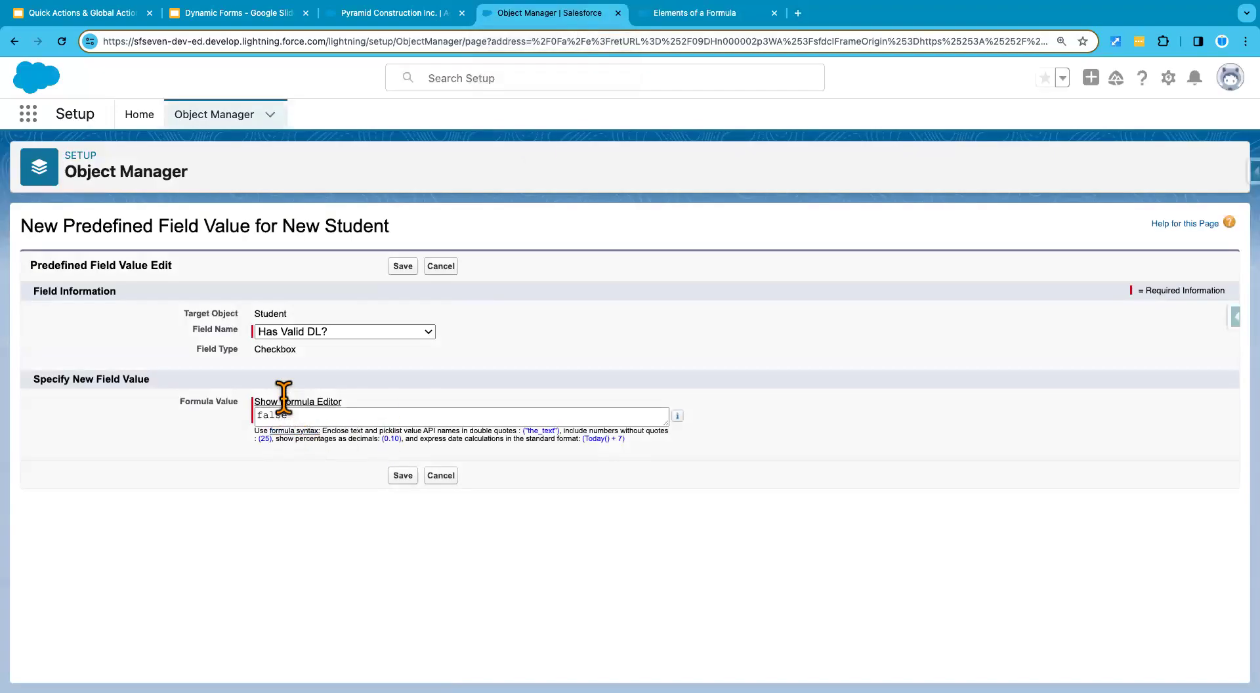
pyautogui.click(327, 402)
pyautogui.click(296, 575)
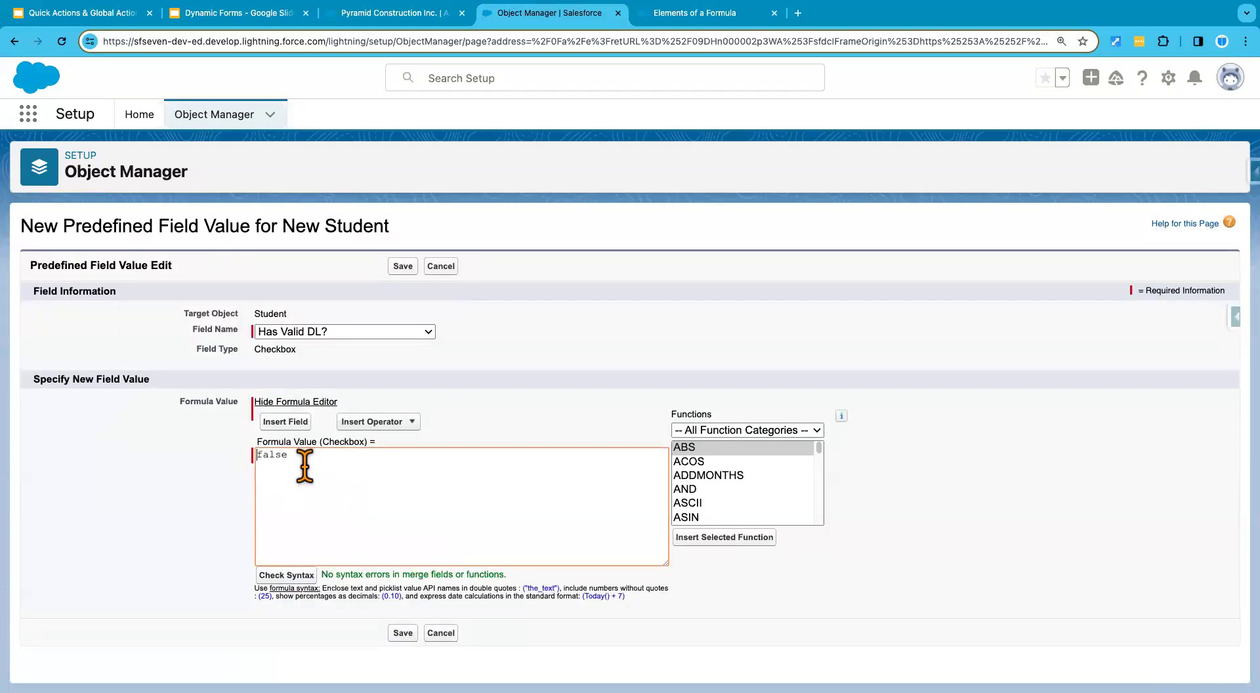
pyautogui.doubleClick(288, 454)
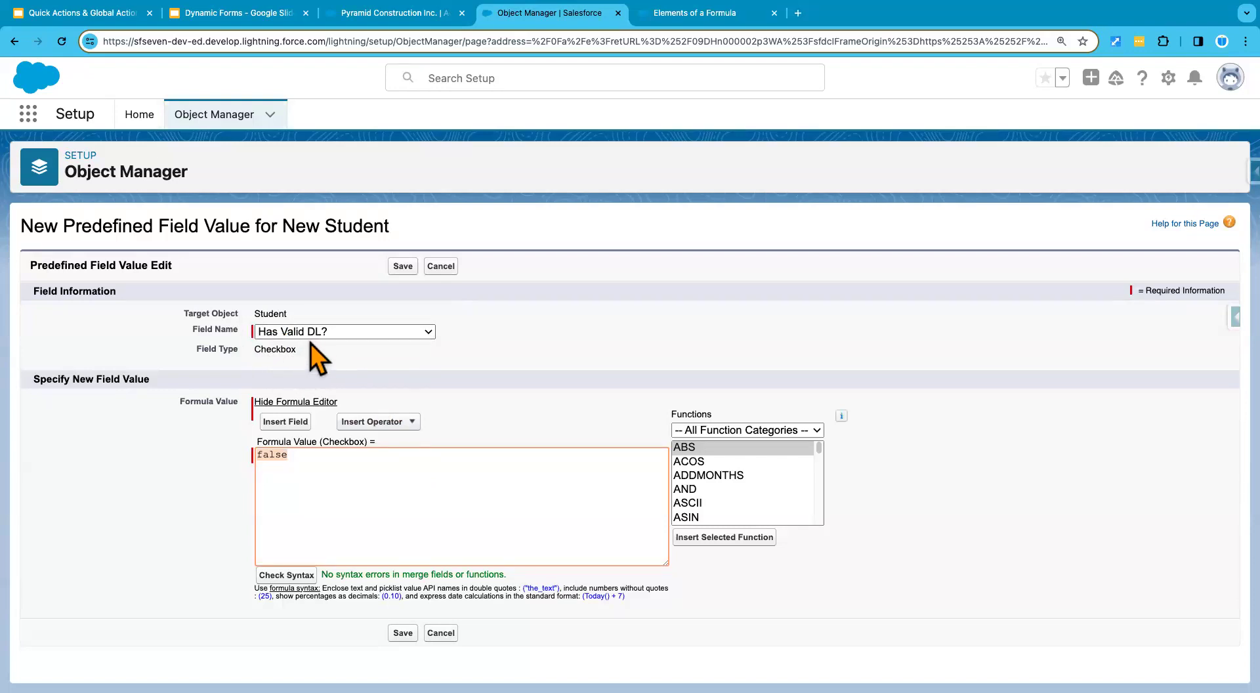
pyautogui.moveTo(296, 349); pyautogui.dragTo(253, 350)
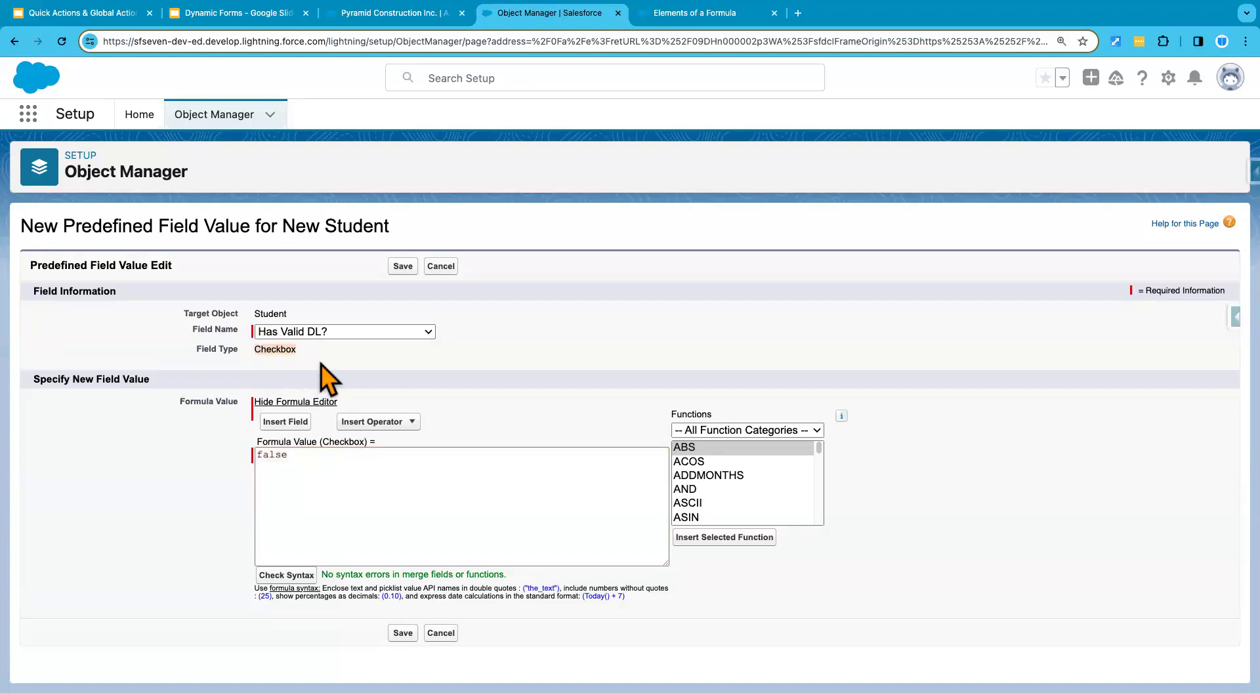
pyautogui.moveTo(318, 473); pyautogui.dragTo(256, 456)
pyautogui.click(301, 462)
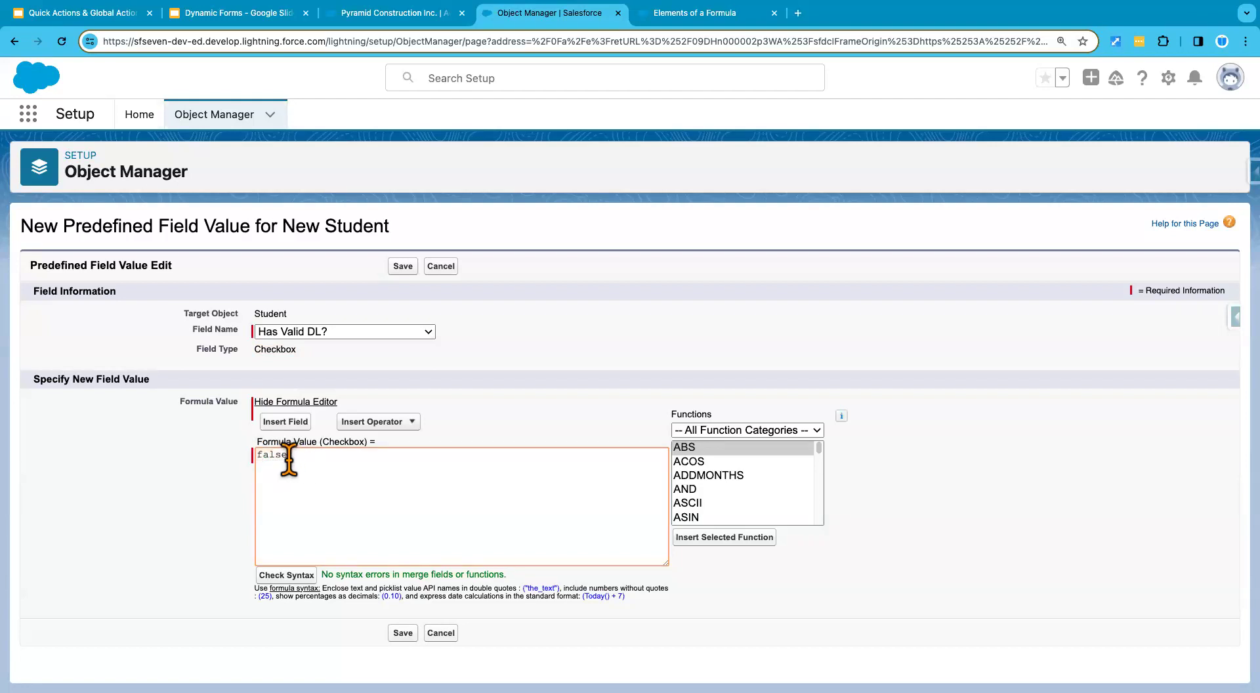
pyautogui.doubleClick(268, 350)
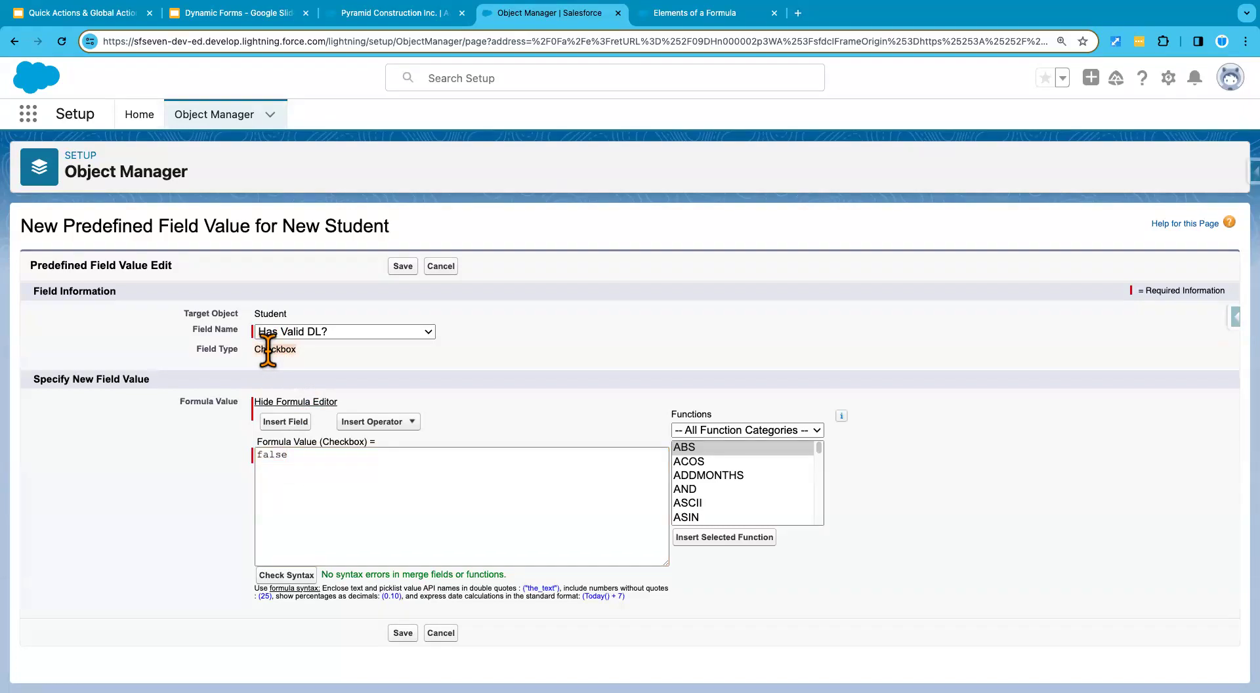
# - Replace the Has Valid DL? formula value with true and check its syntax
pyautogui.doubleClick(287, 455)
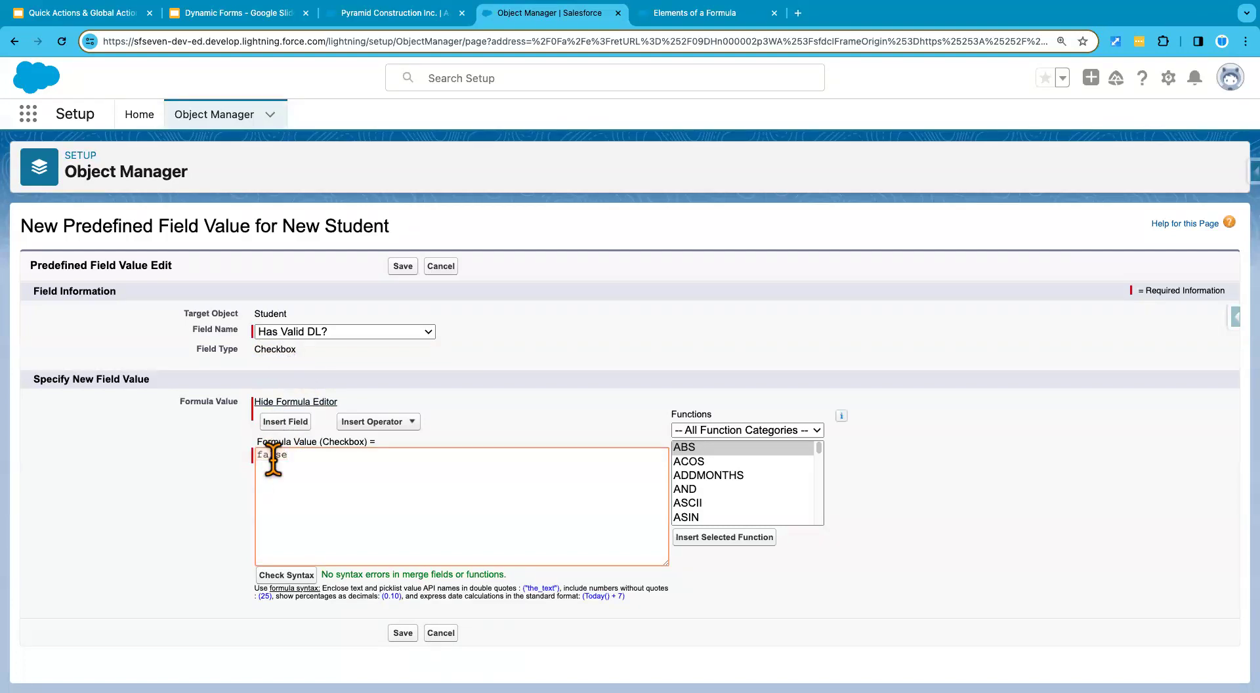
pyautogui.write('true')
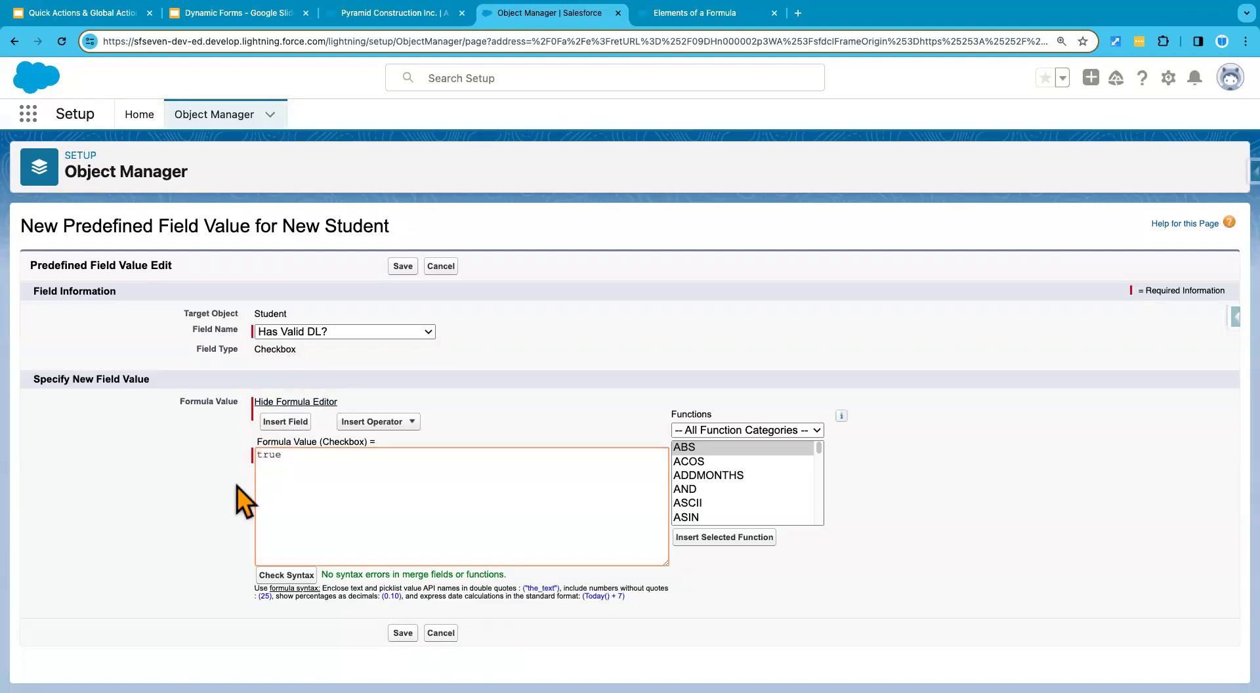
pyautogui.click(307, 576)
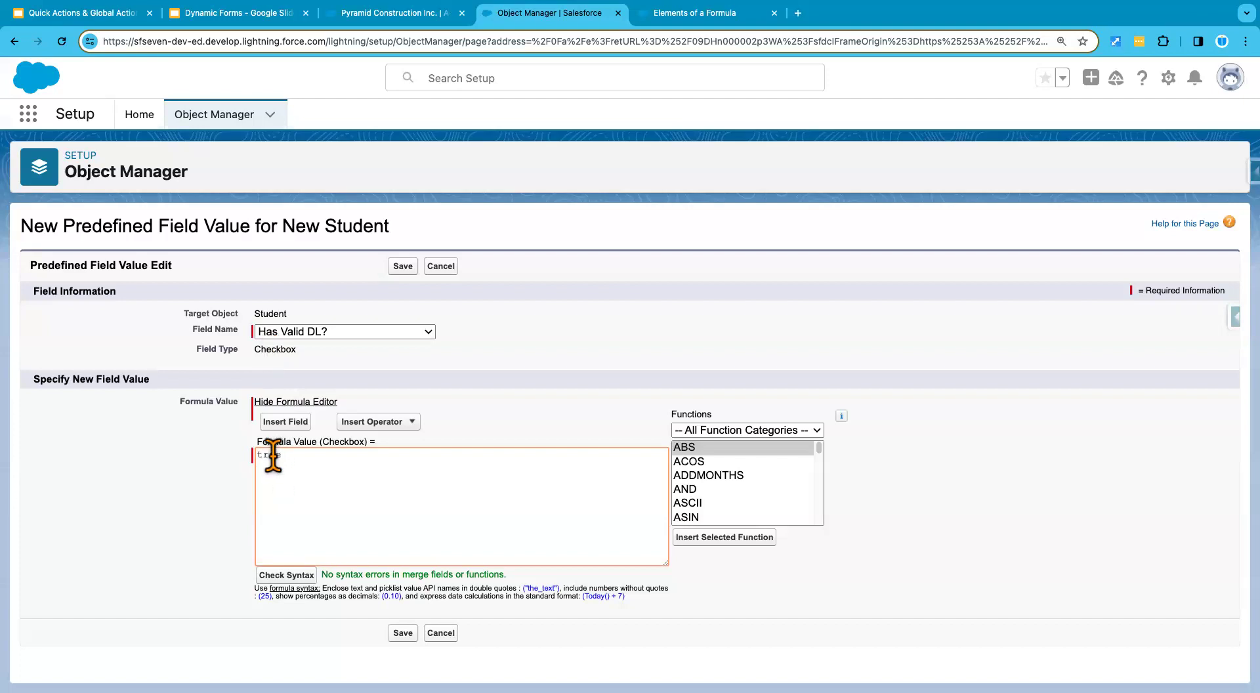
# - Set the Has Valid DL? formula value to false and save the predefined field value
pyautogui.write('false')
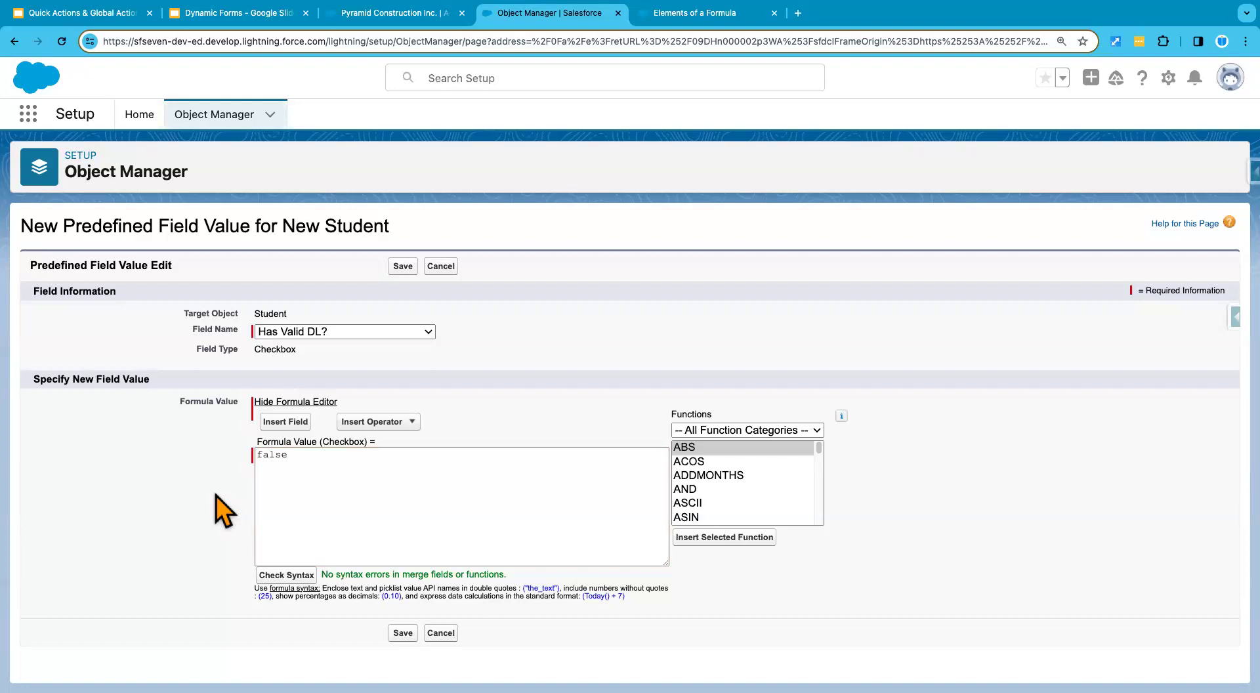
pyautogui.click(401, 633)
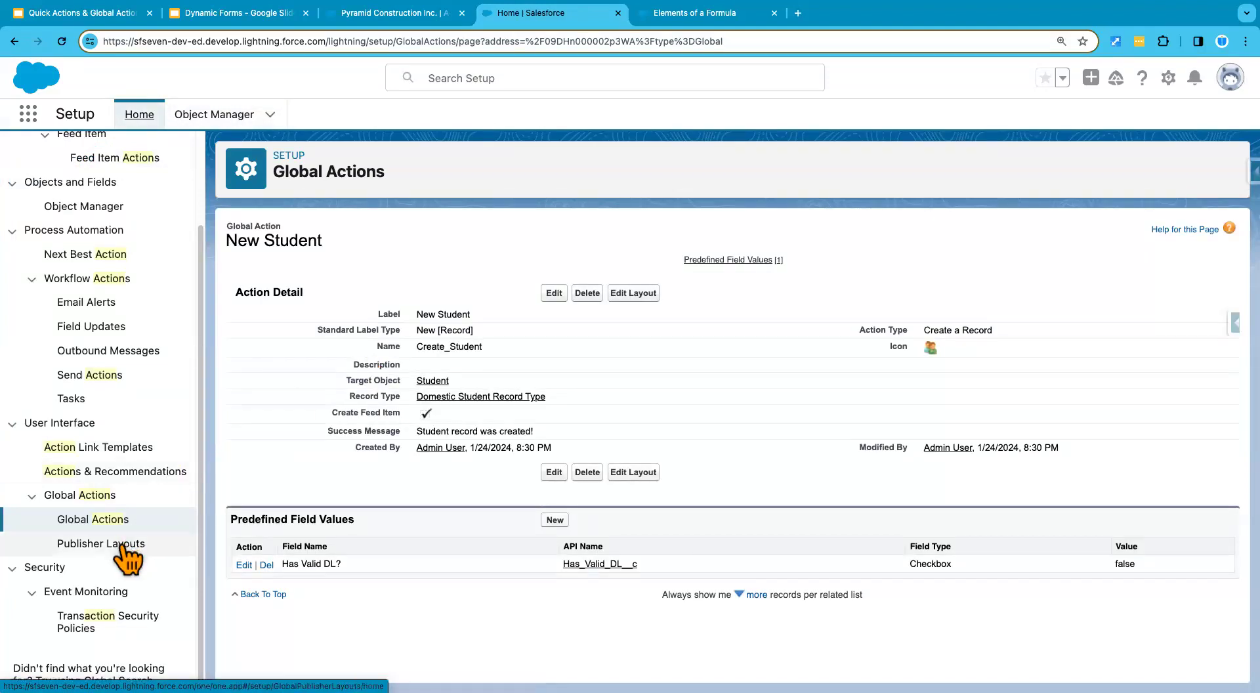
# - Add the New Student action after File in the Global Layout publisher layout's Salesforce Mobile and Lightning Experience Actions and save the layout
pyautogui.click(82, 547)
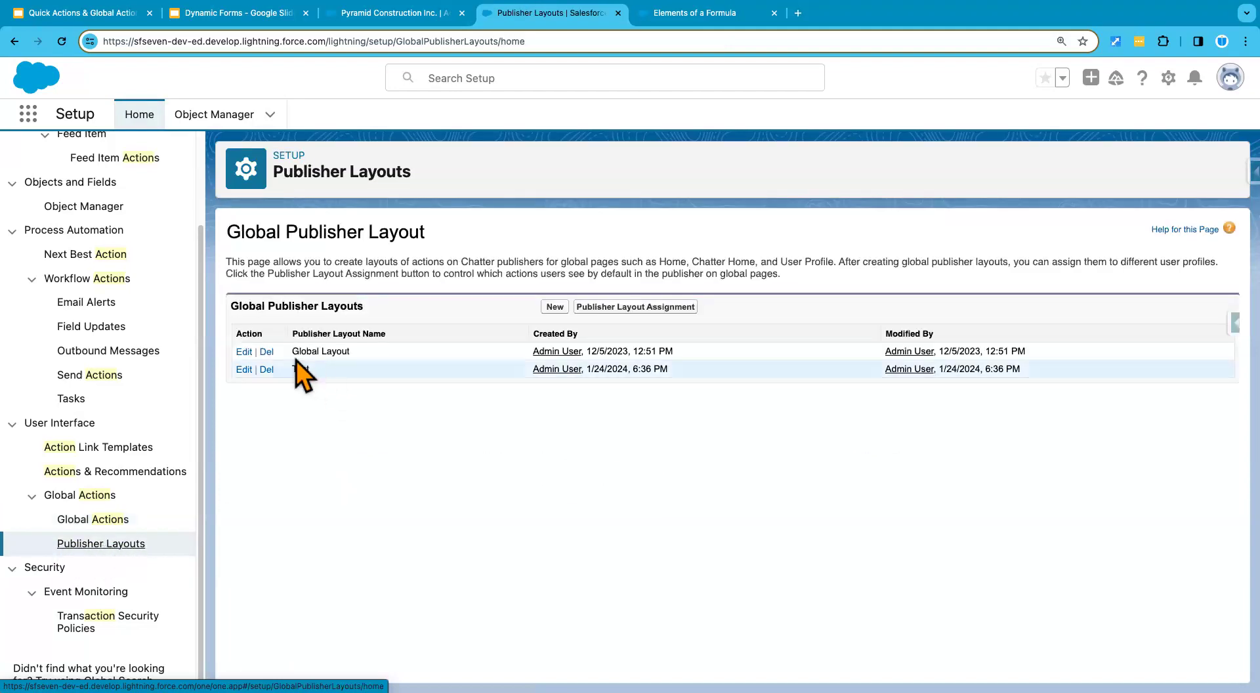
pyautogui.click(243, 352)
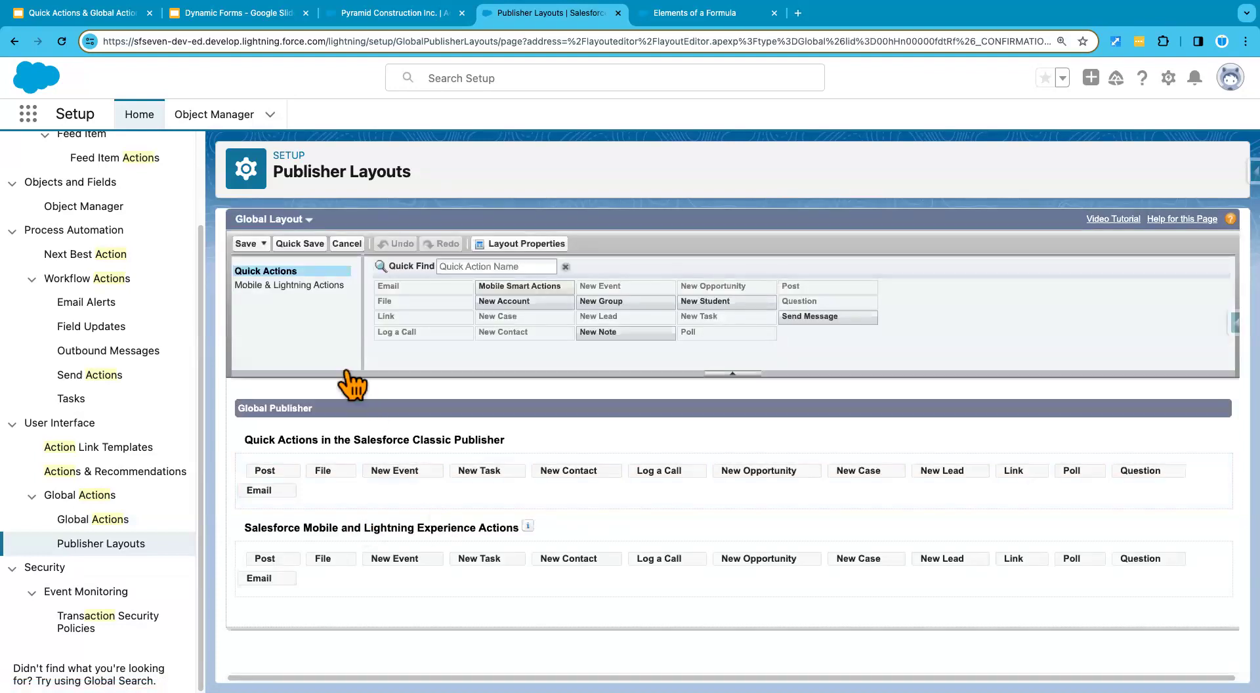
pyautogui.click(310, 302)
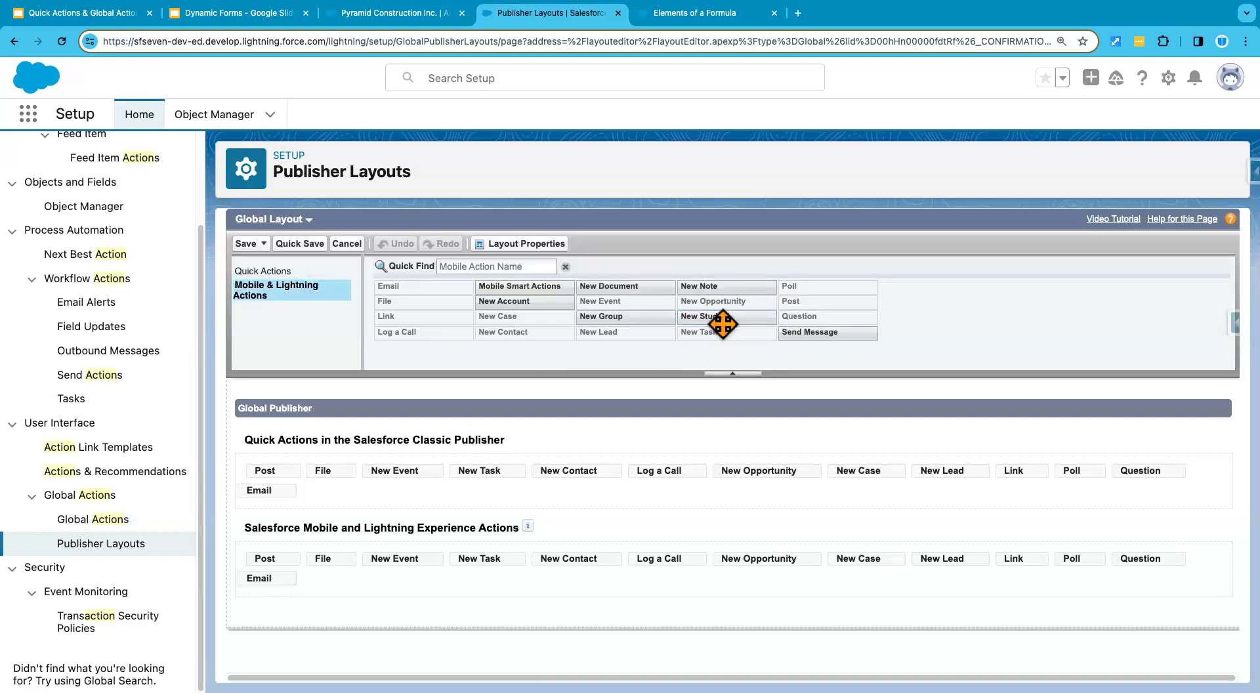
pyautogui.moveTo(728, 319); pyautogui.dragTo(361, 563)
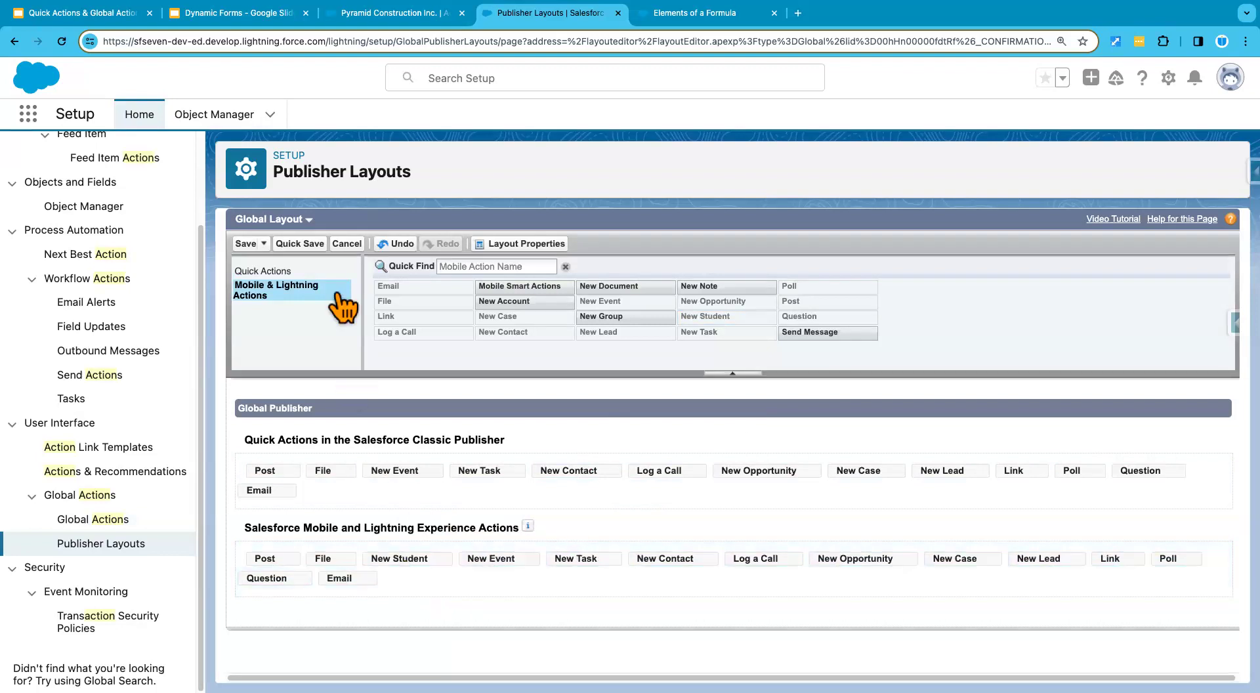
pyautogui.click(303, 244)
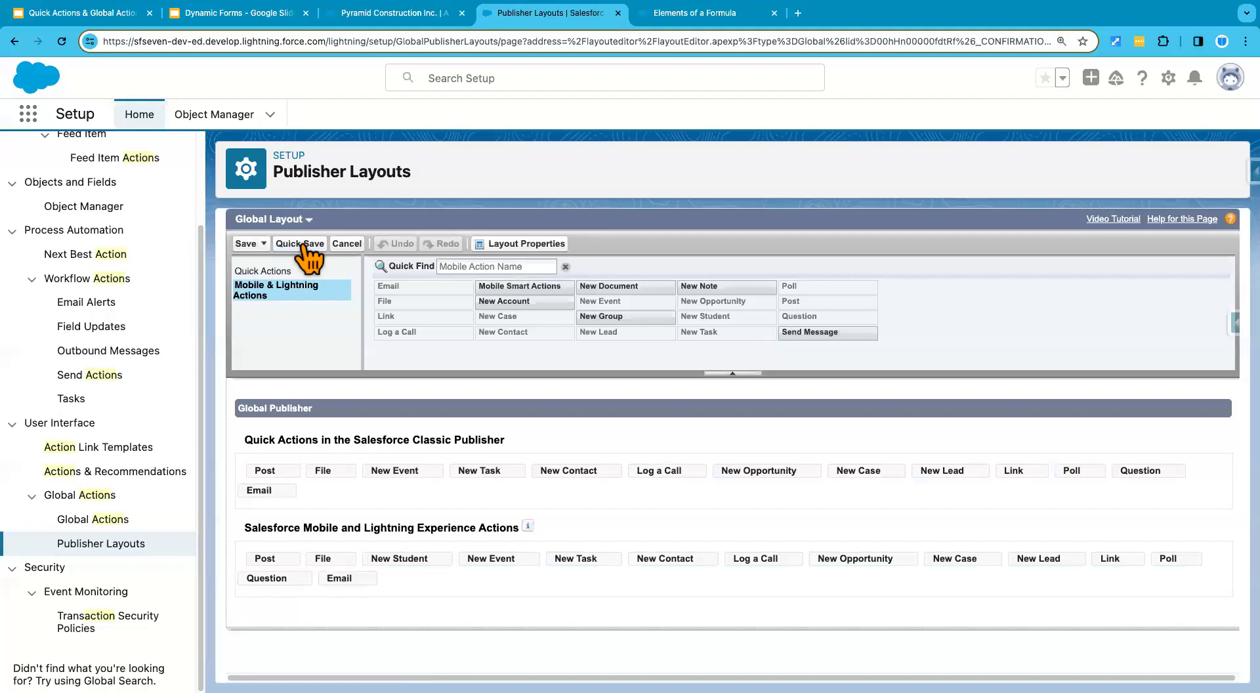
pyautogui.click(245, 244)
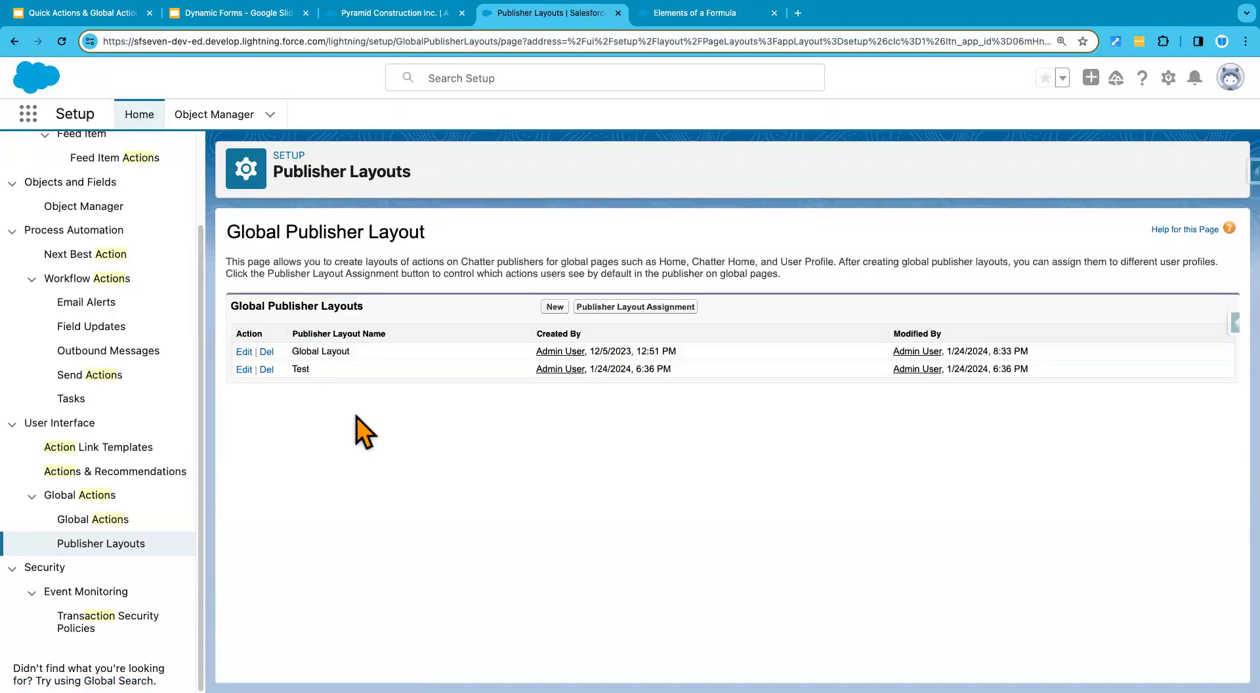
# - From the Pyramid Construction Inc. account page, create a student with the New Student global action, entering the name Glo Action and an SSN
pyautogui.click(400, 14)
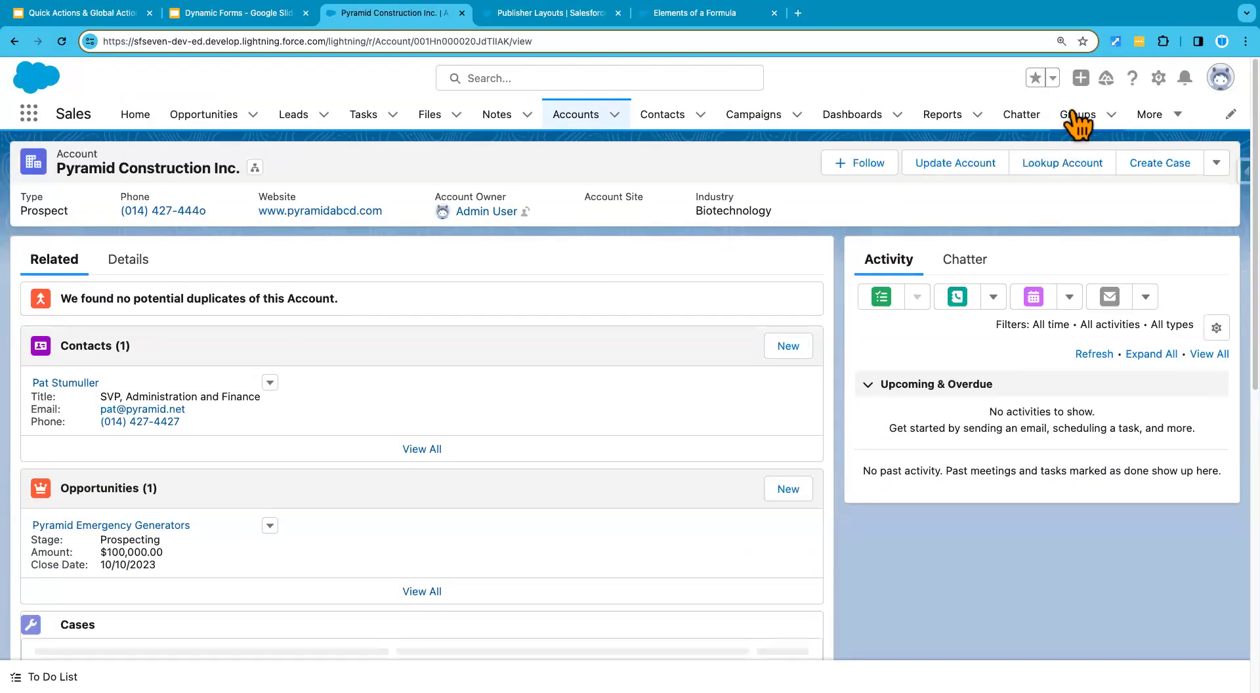
pyautogui.click(1081, 77)
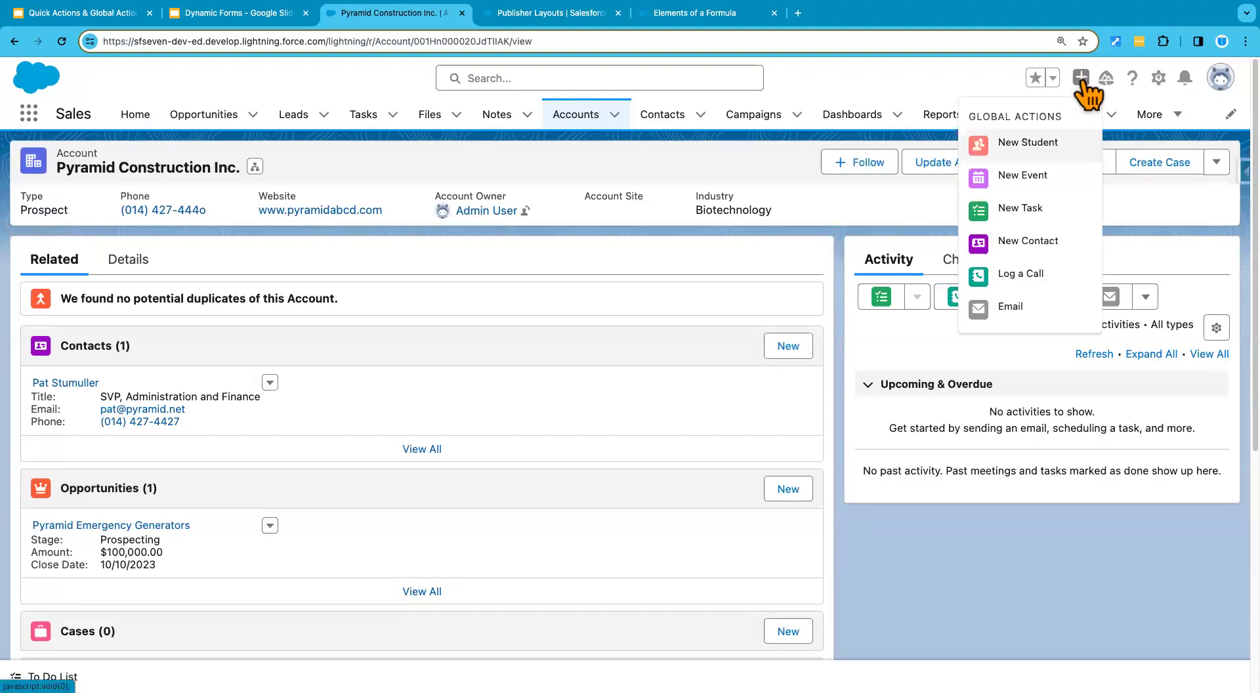
pyautogui.click(1036, 154)
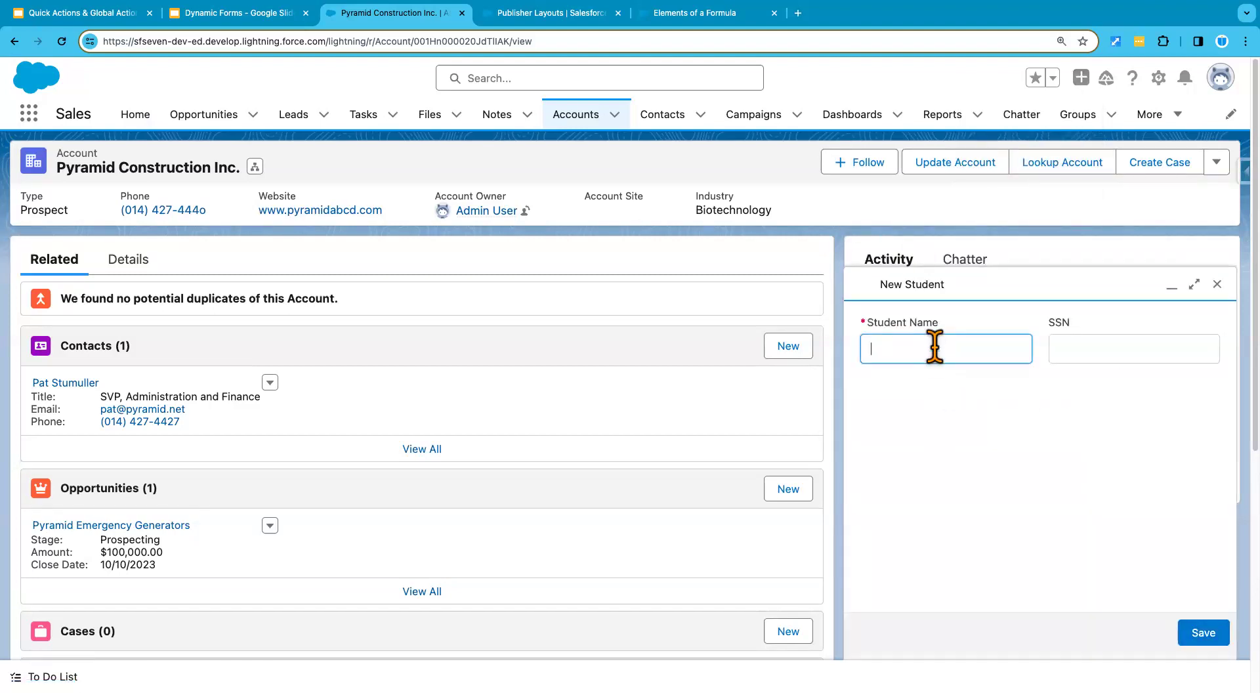
pyautogui.write('Glo Action')
pyautogui.click(1099, 355)
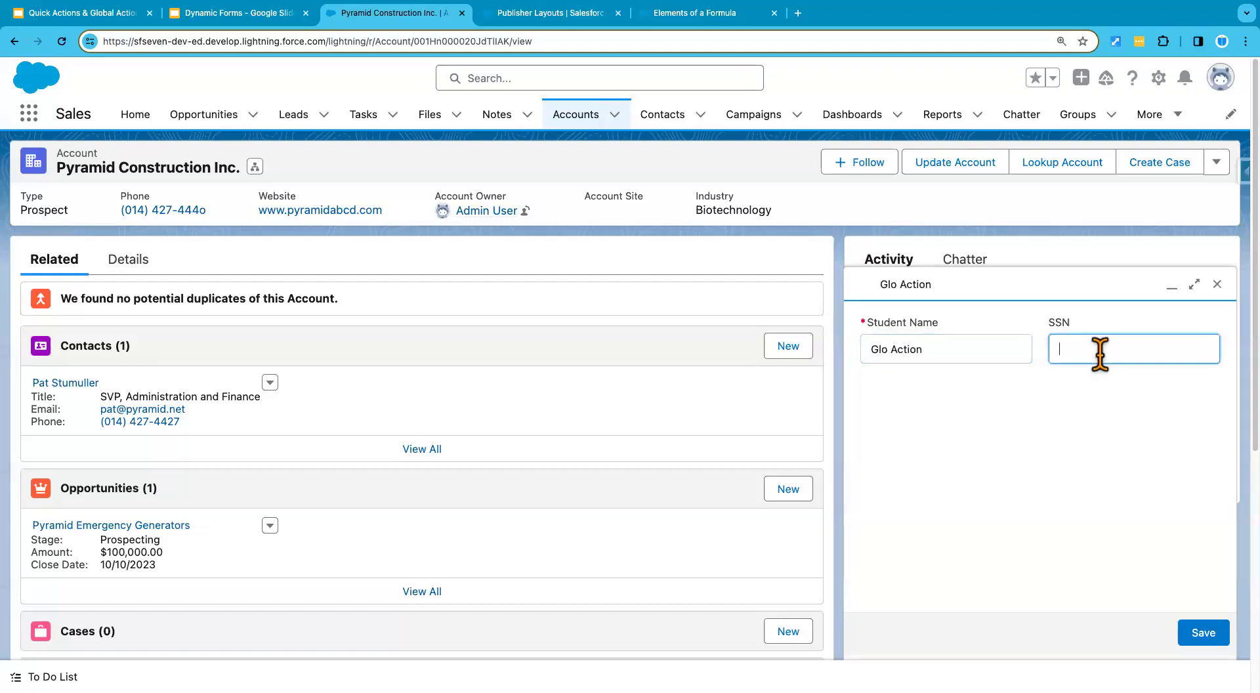
pyautogui.write('876876656')
pyautogui.click(1201, 632)
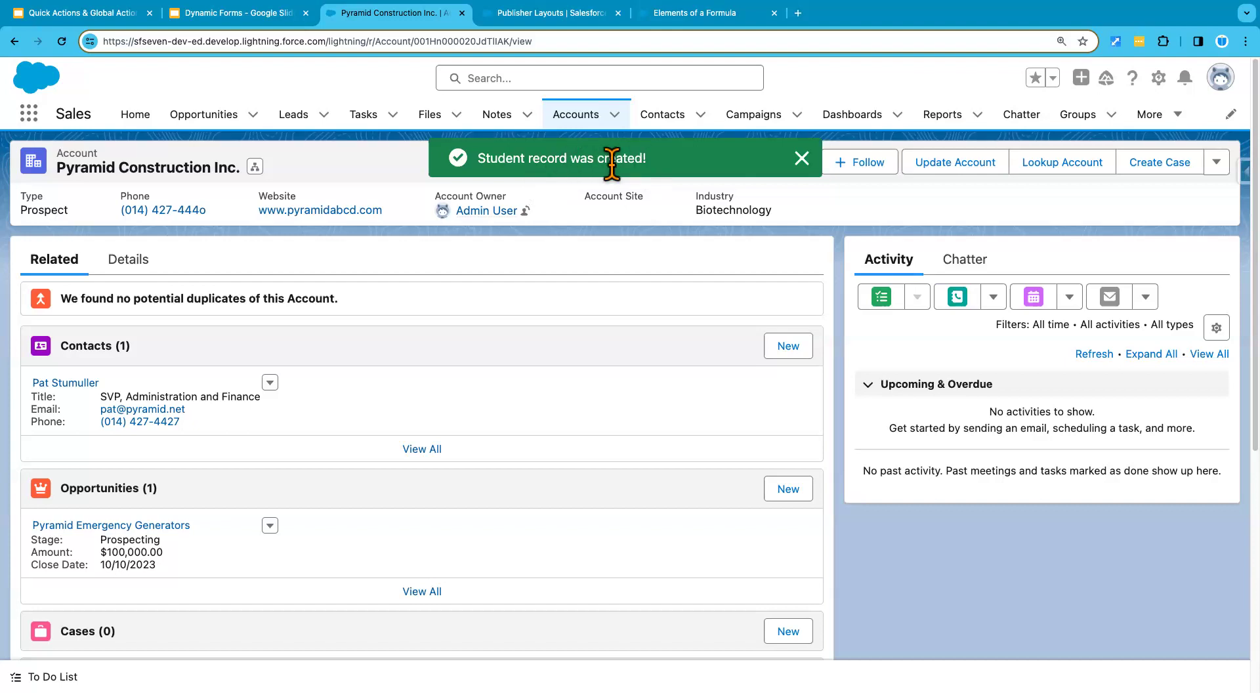
# - Find the Students list, examine the Glo Action student record's details, and return to the Quick Actions & Global Actions presentation in Google Slides
pyautogui.click(36, 120)
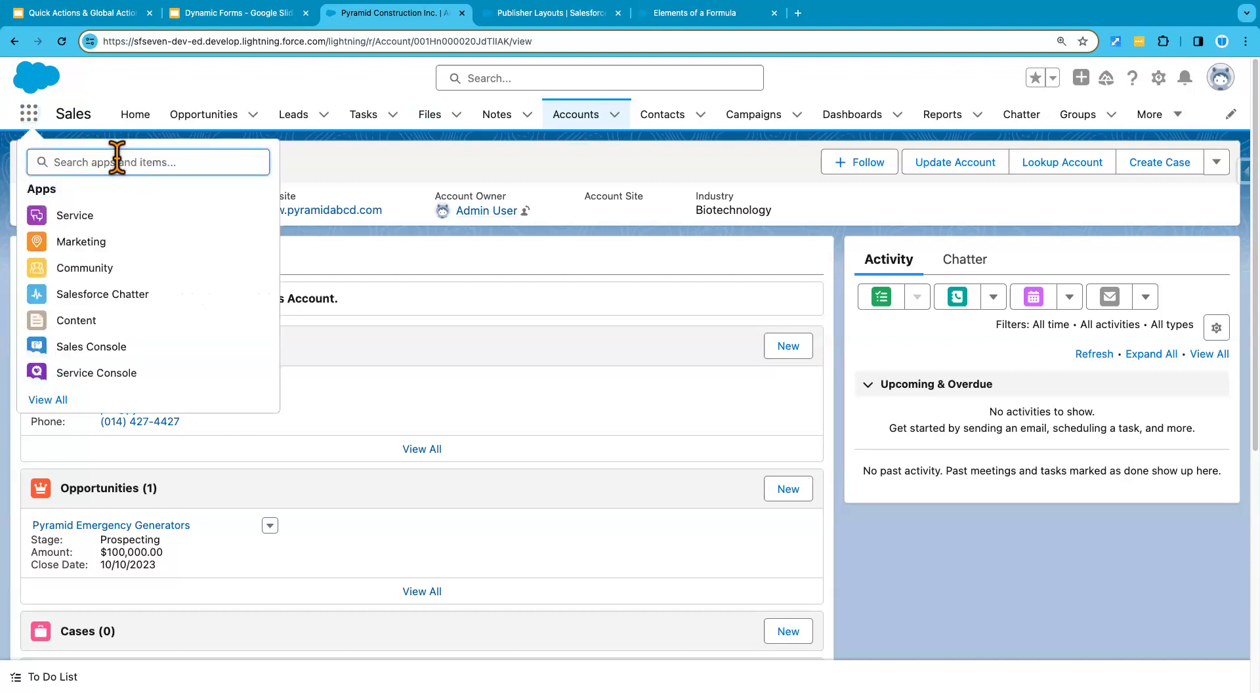
pyautogui.write('student')
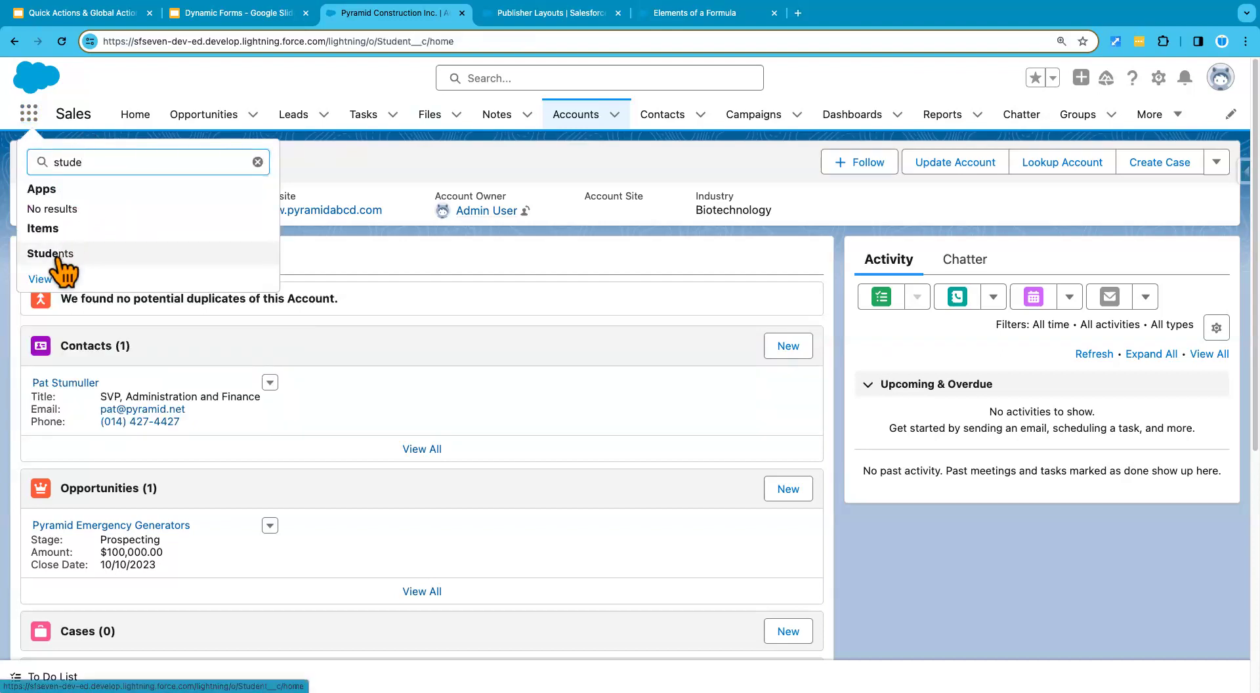
pyautogui.click(39, 251)
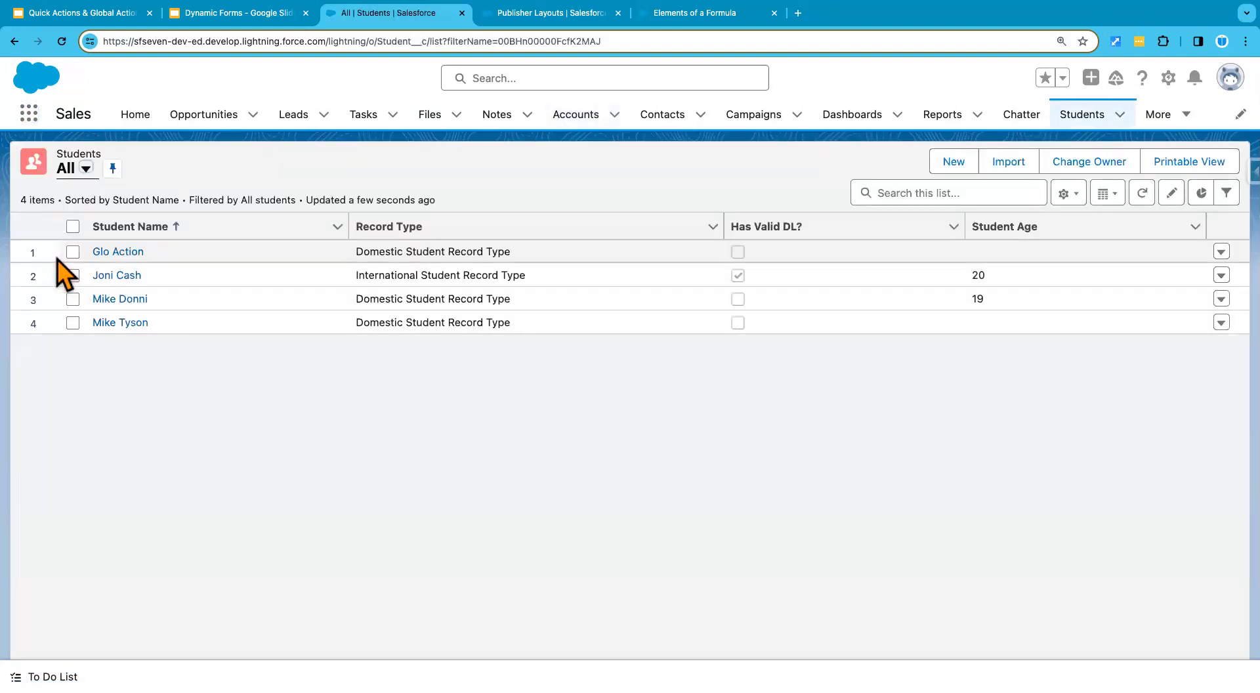
pyautogui.click(118, 252)
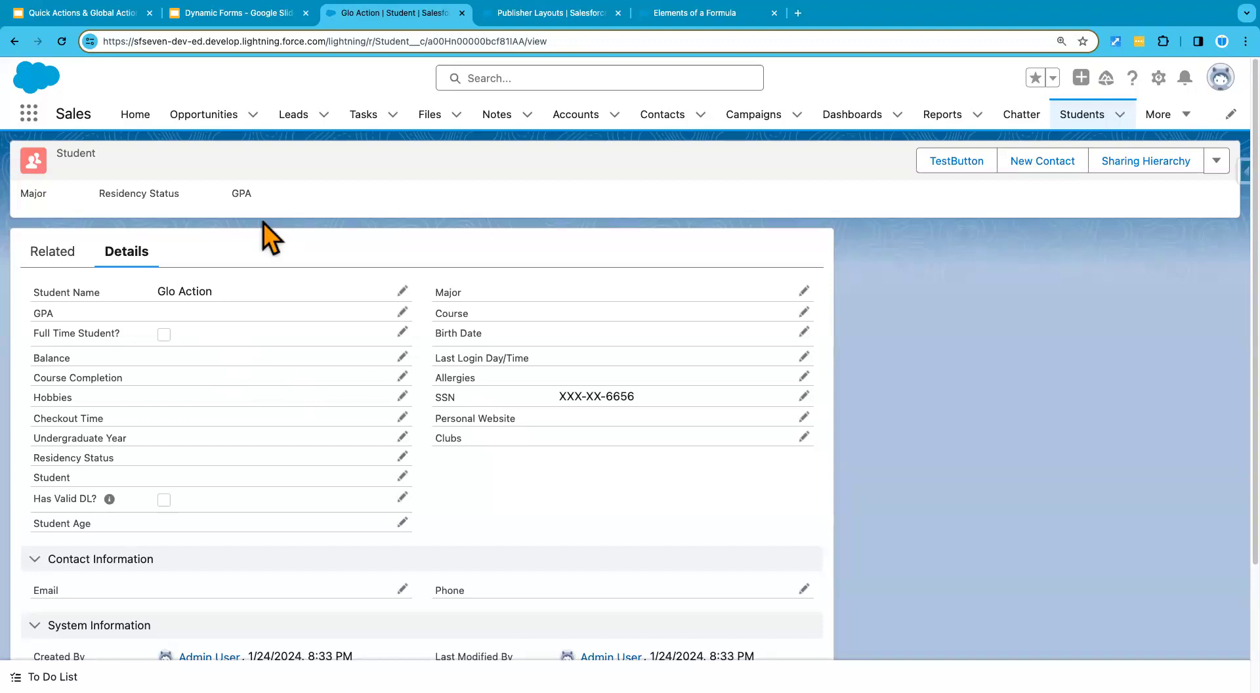
pyautogui.click(97, 18)
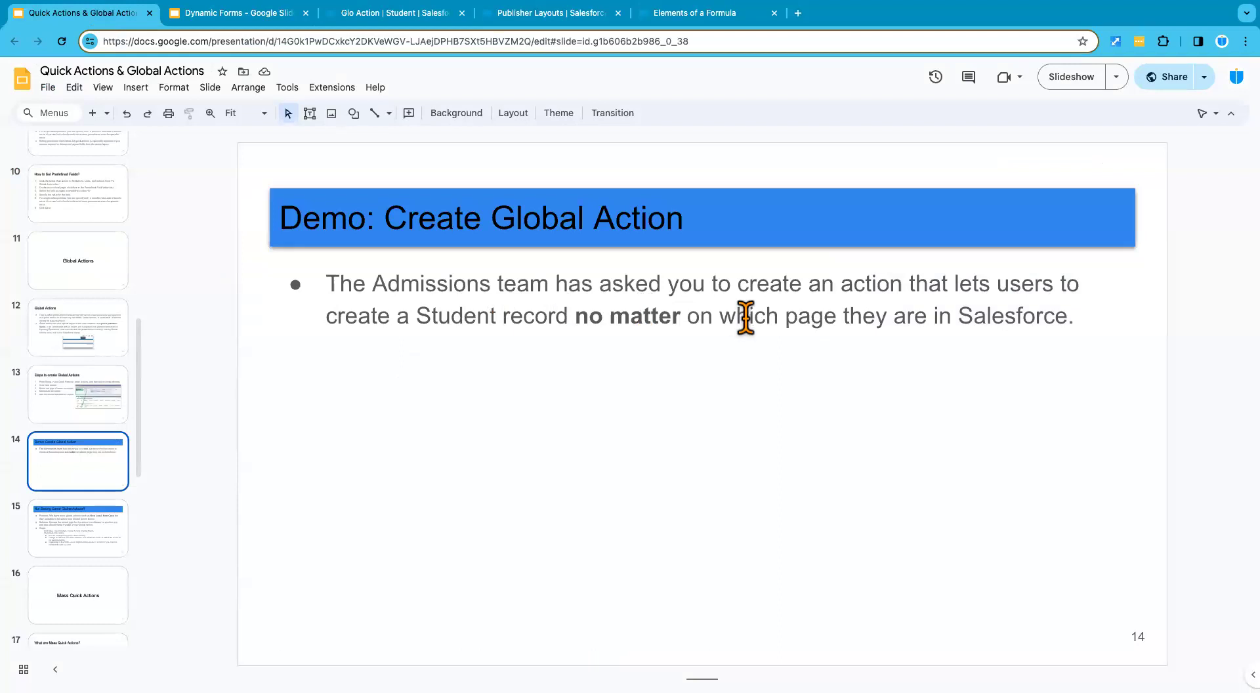